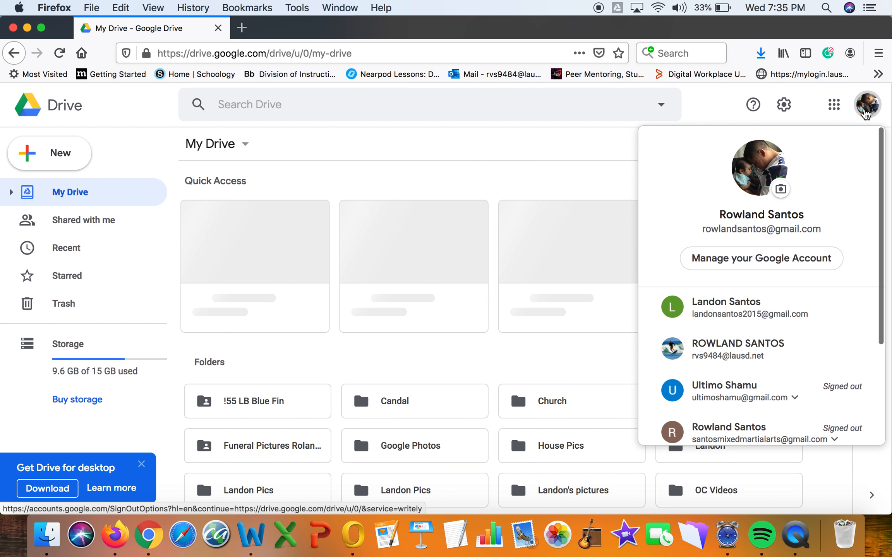
Switch Google Drive to the other Google account's My Drive from the profile avatar menu.
click(780, 349)
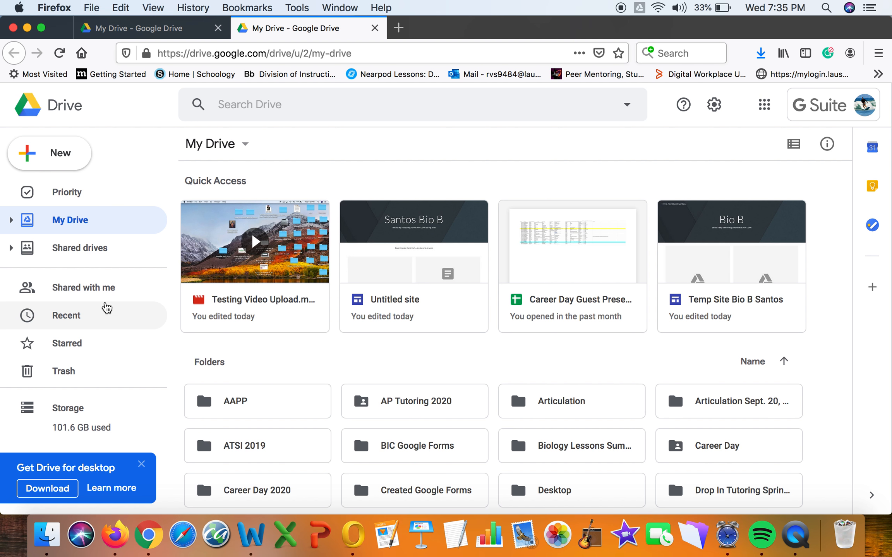
Start uploading Test Tutorial Video.mov from the Desktop into My Drive via New > File upload.
click(79, 155)
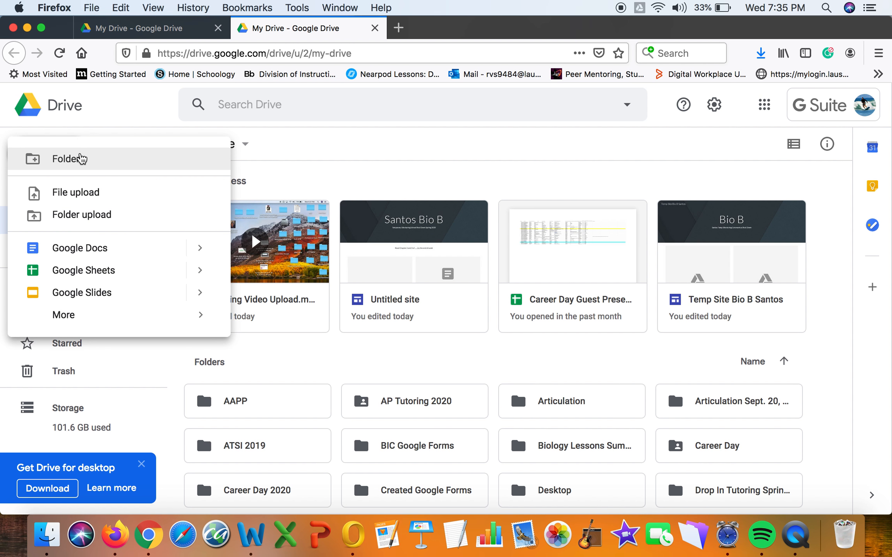
click(82, 199)
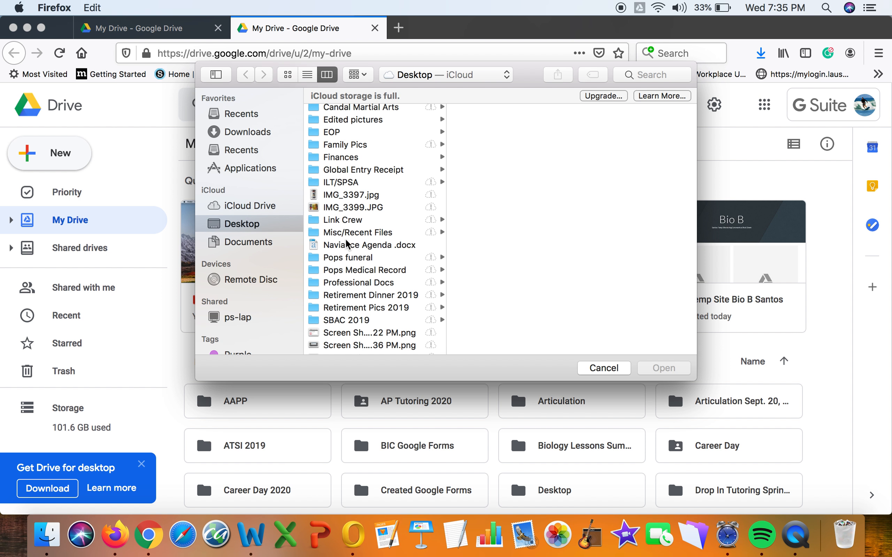
scroll(347, 244, up, 2)
scroll(347, 243, down, 5)
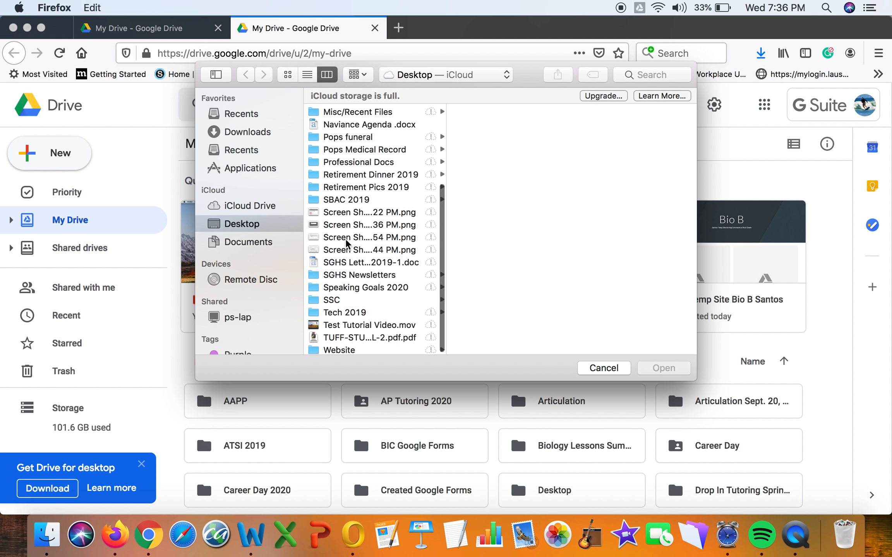
scroll(347, 244, up, 5)
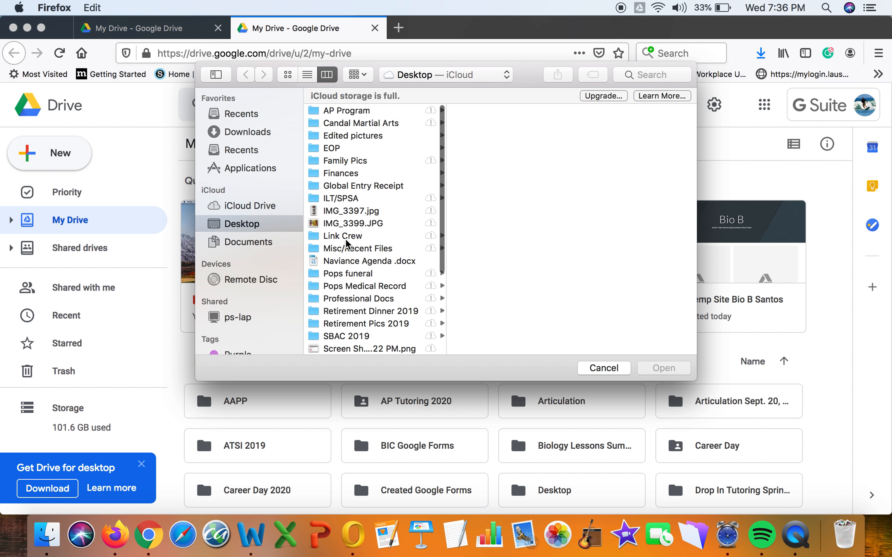
scroll(354, 205, down, 3)
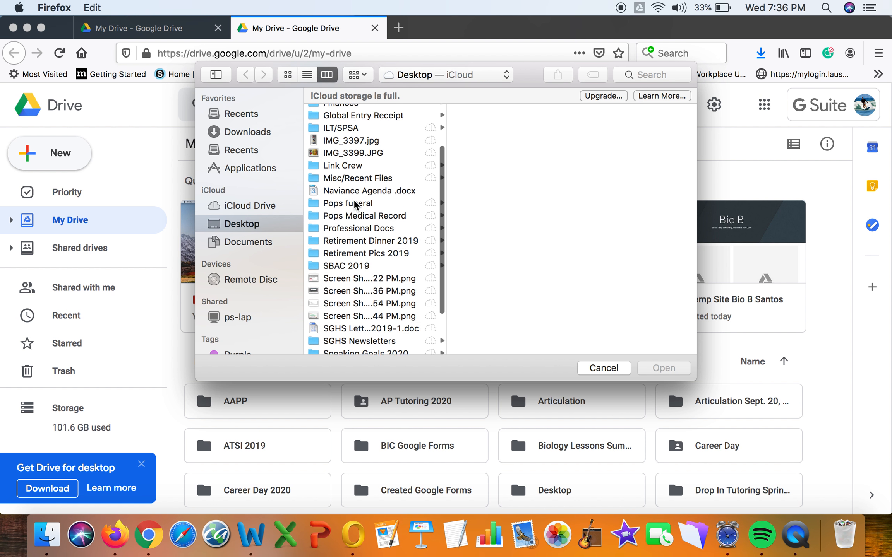
scroll(354, 202, down, 2)
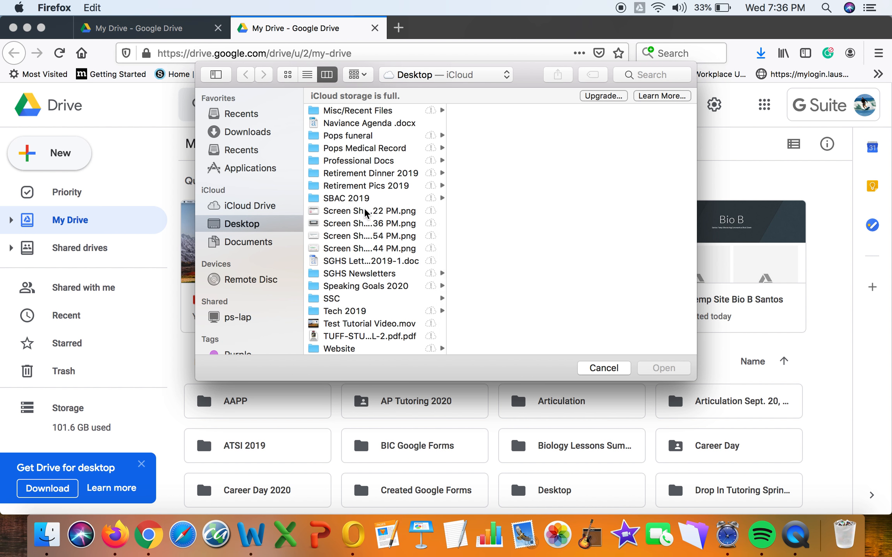
click(370, 324)
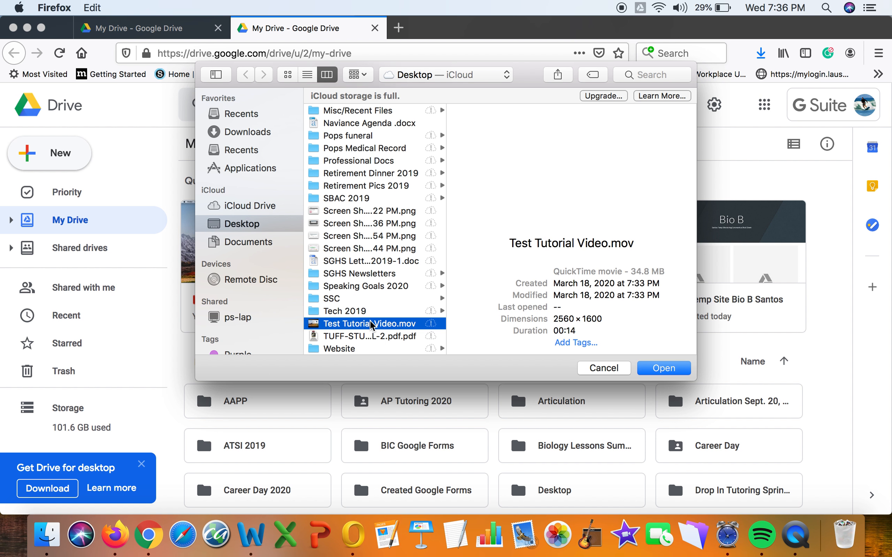
click(674, 371)
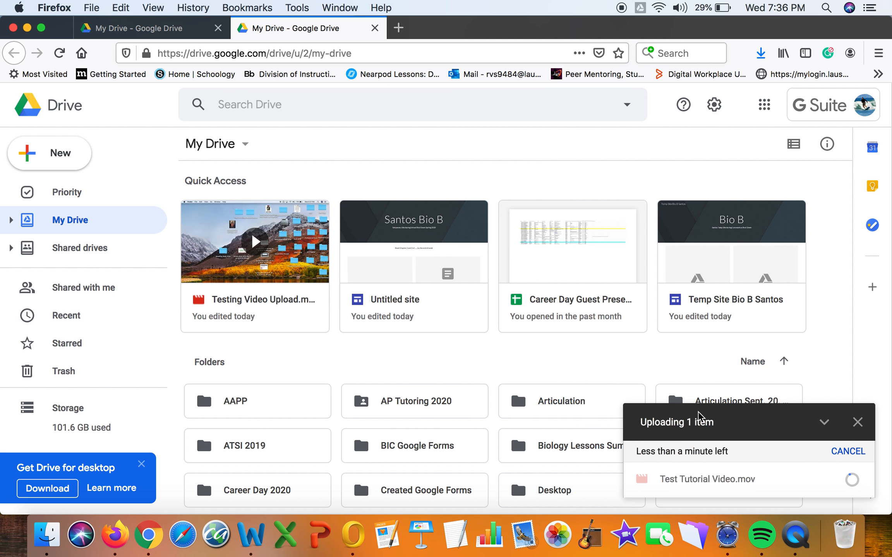
Confirm Test Tutorial Video.mov finished uploading and is listed in My Drive, then close the upload panel.
mouse_move(848, 480)
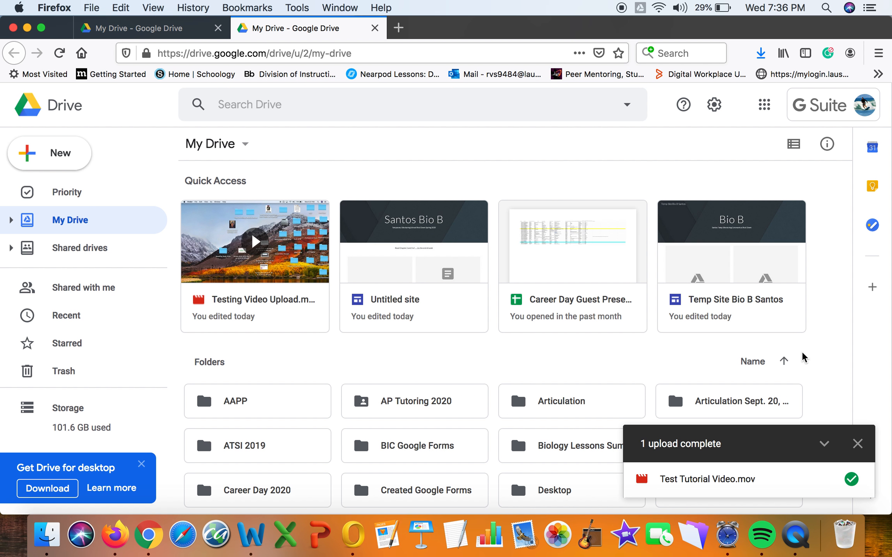
scroll(803, 358, down, 8)
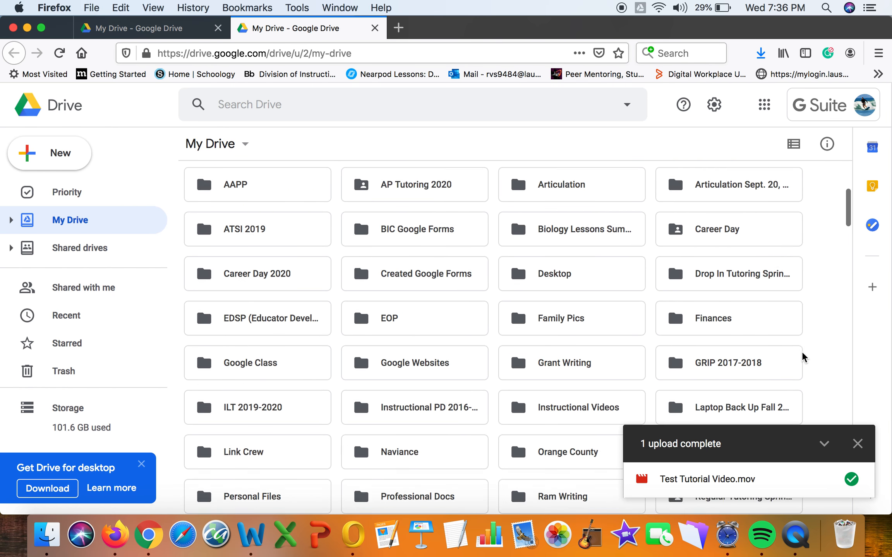
scroll(802, 353, down, 12)
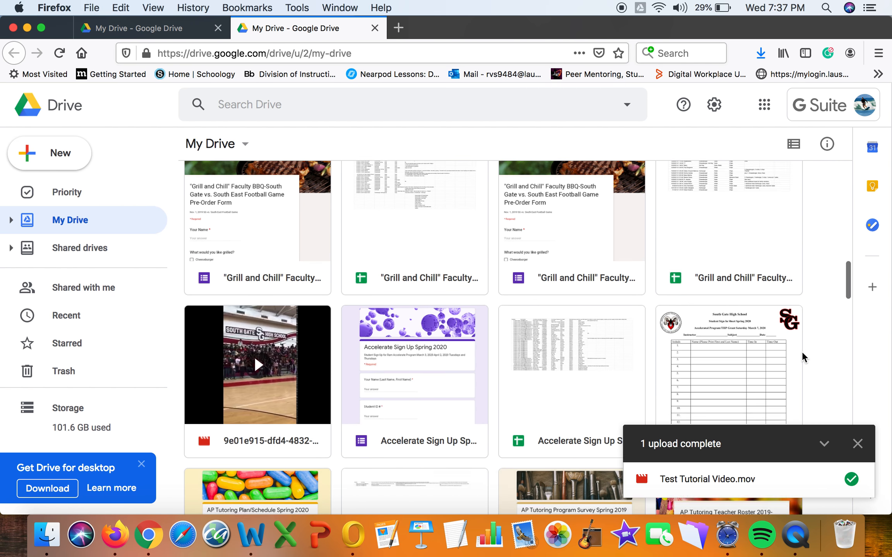
scroll(802, 351, down, 15)
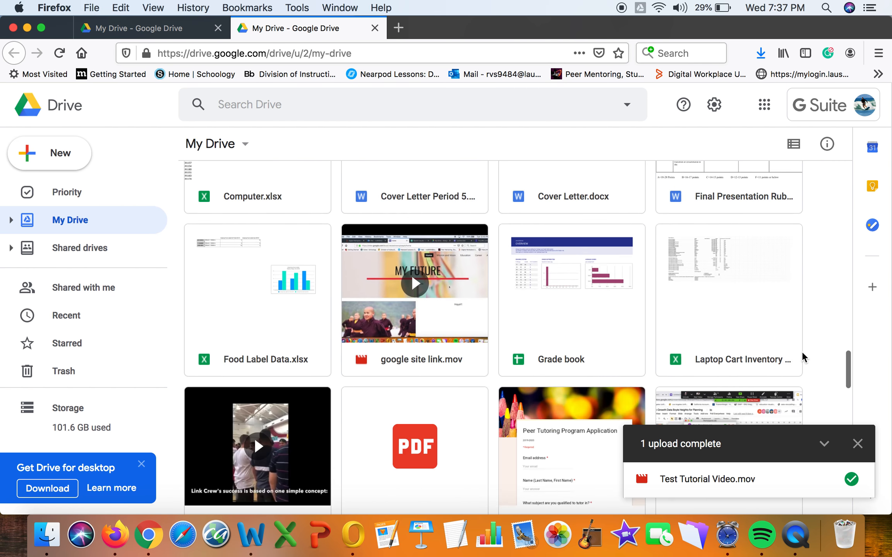
scroll(801, 351, down, 12)
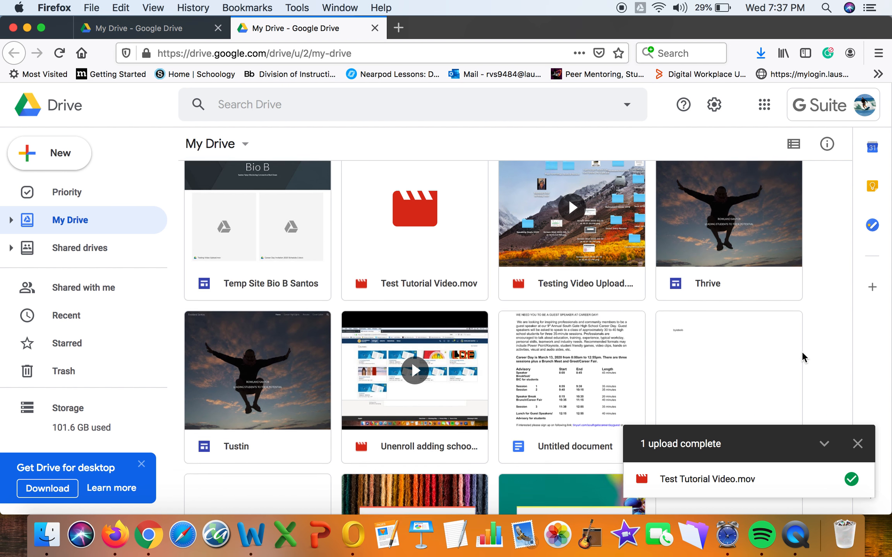
scroll(802, 351, up, 3)
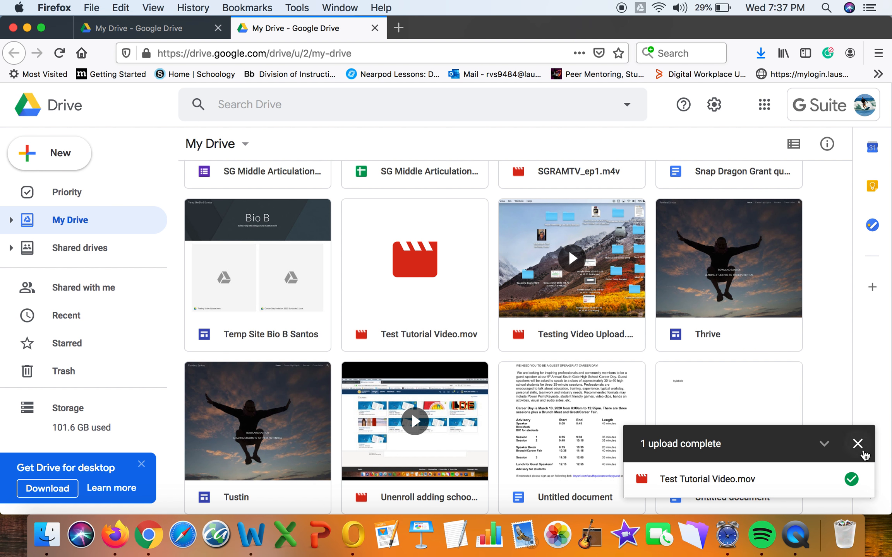
click(857, 444)
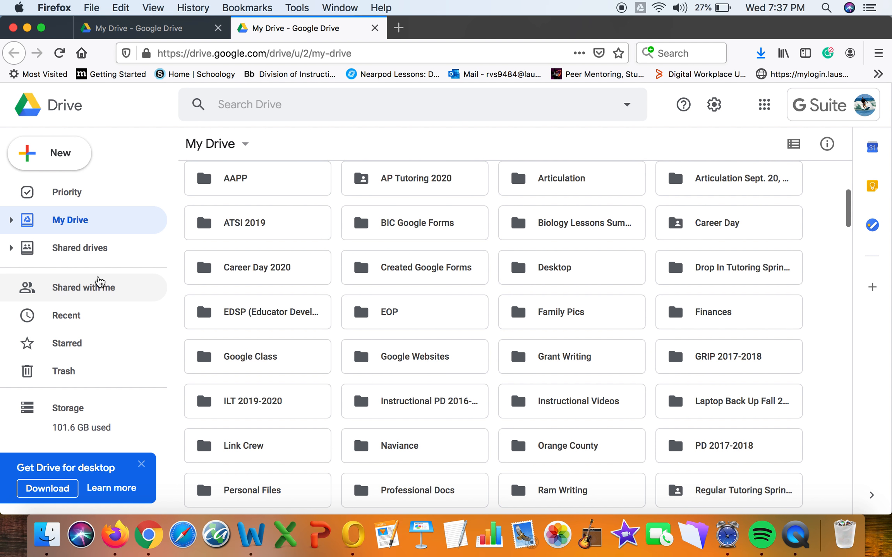
Upload Acceptance Letter .doc from the Desktop's Link Crew folder via New > File upload.
click(73, 163)
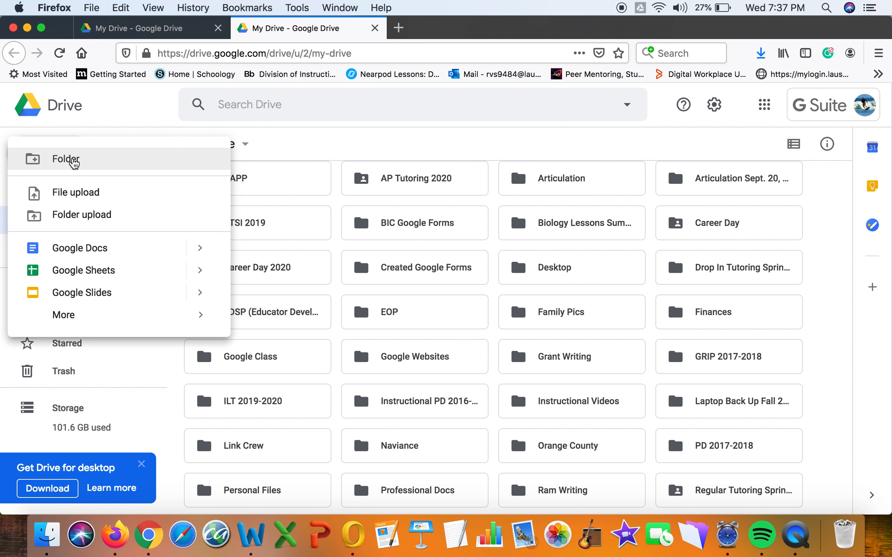
click(77, 198)
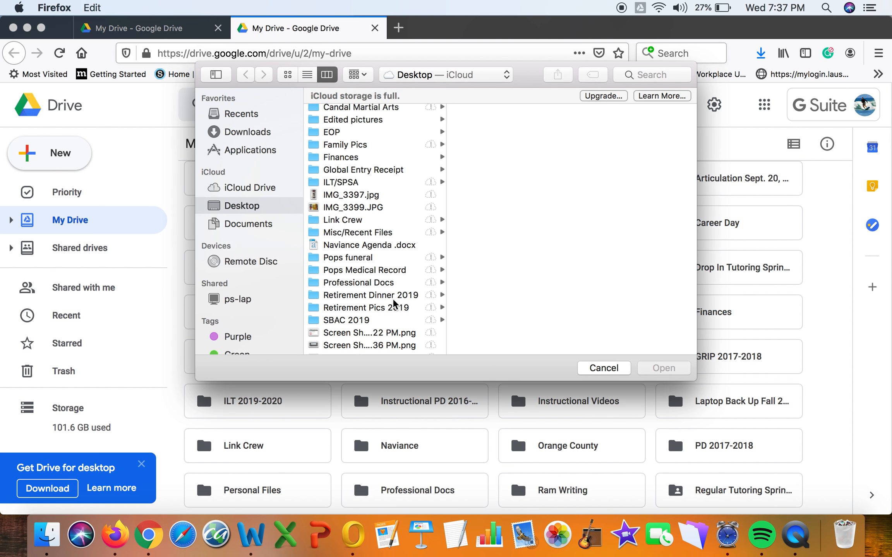
scroll(394, 304, up, 2)
scroll(394, 304, down, 2)
scroll(394, 304, down, 5)
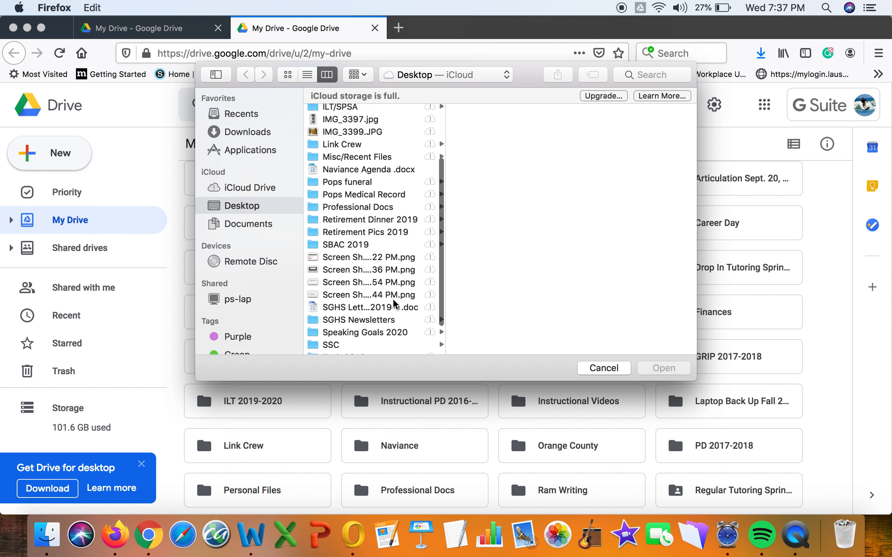
scroll(394, 303, up, 6)
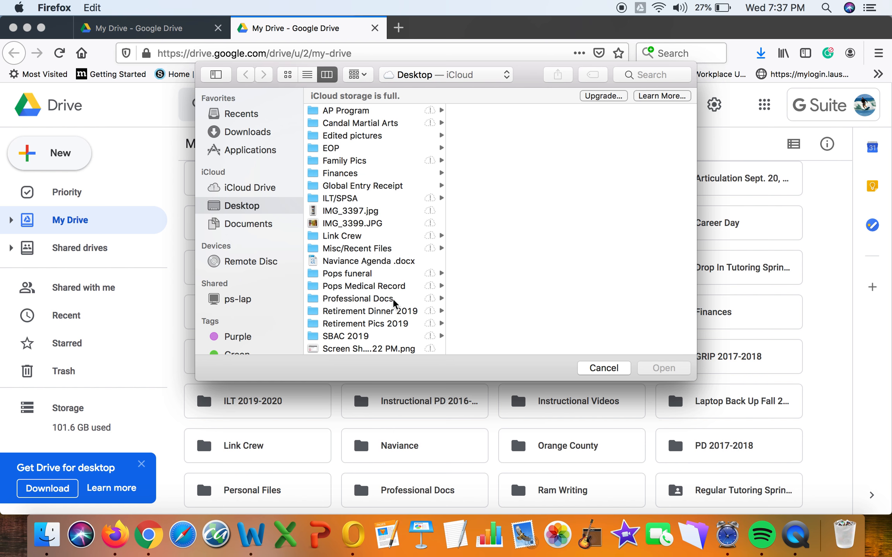
scroll(394, 303, down, 3)
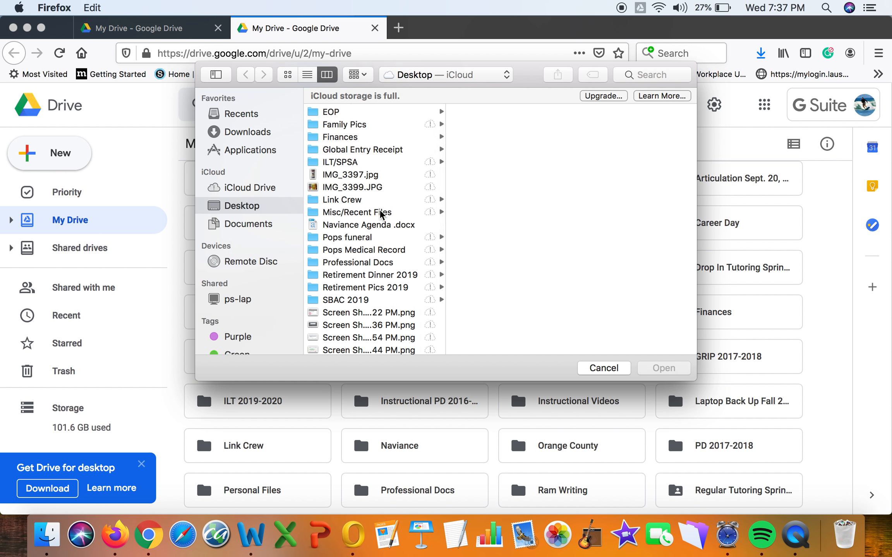
click(382, 200)
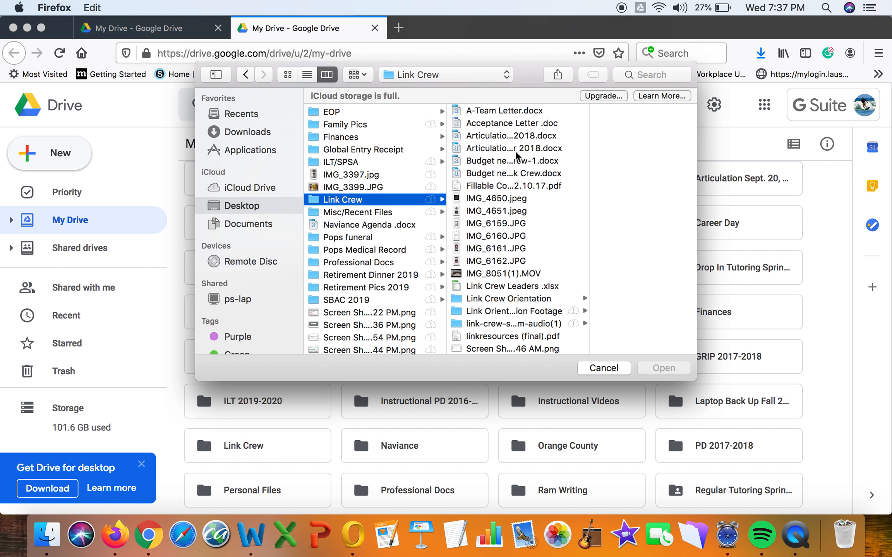
click(517, 124)
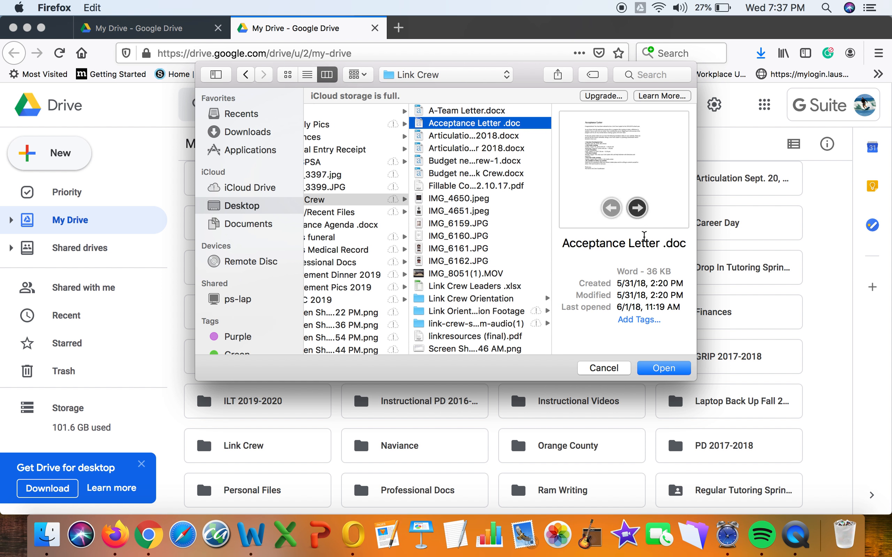
click(664, 369)
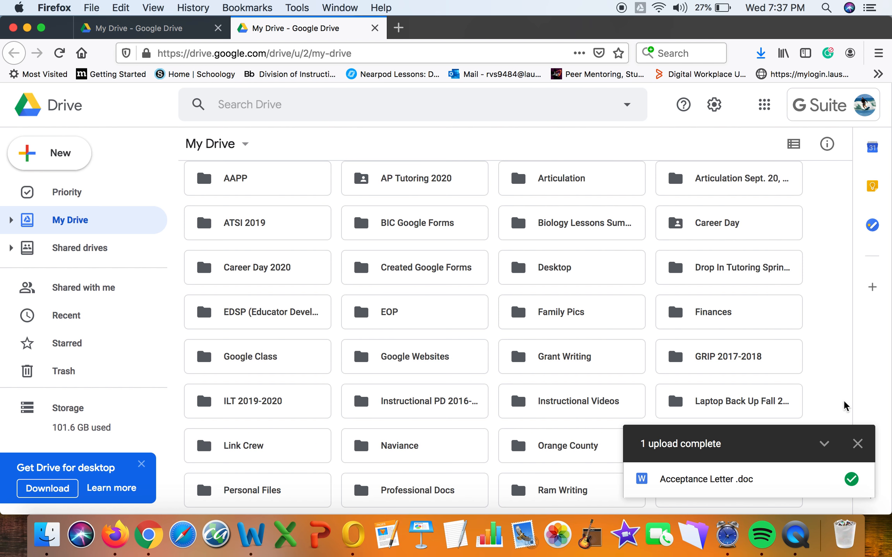
click(856, 443)
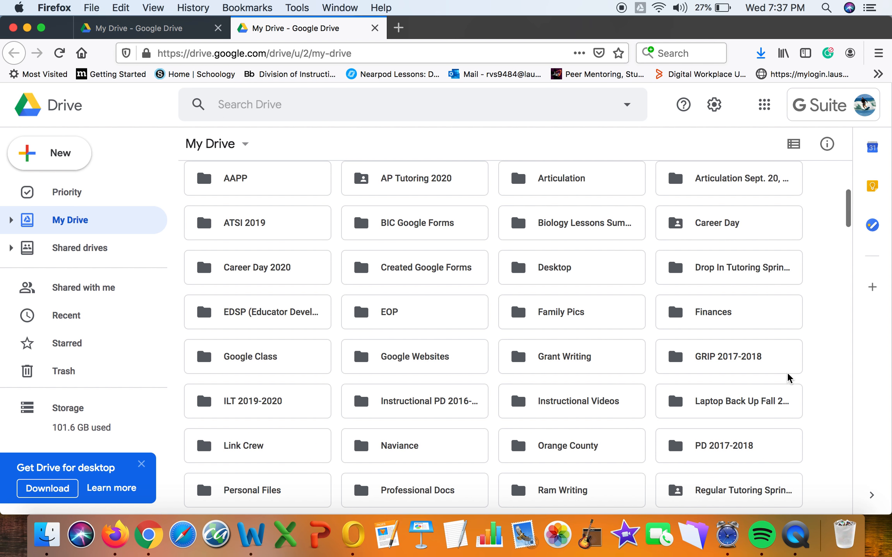
scroll(788, 377, down, 20)
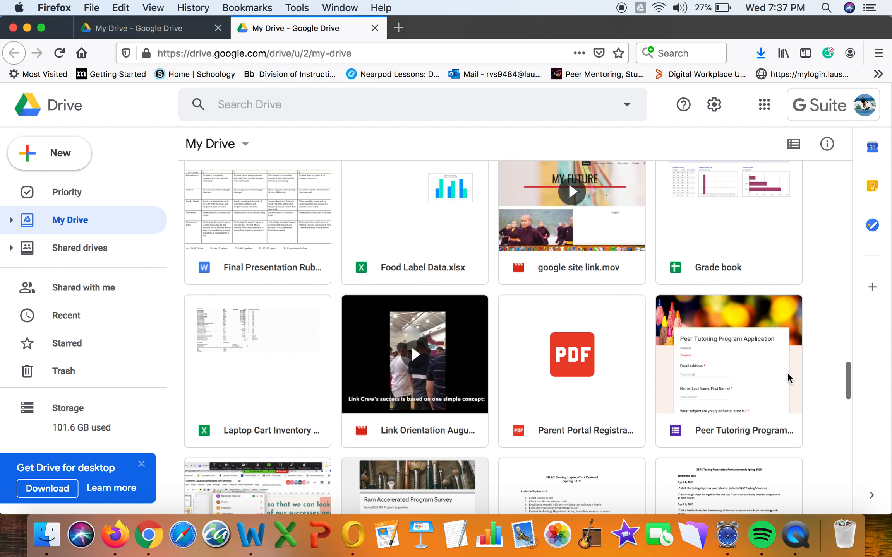
scroll(787, 372, down, 15)
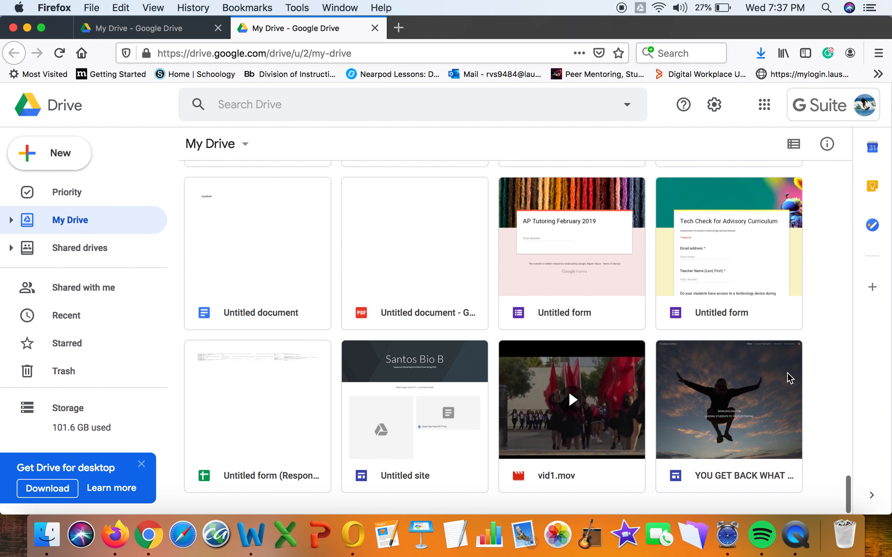
scroll(786, 372, up, 6)
scroll(786, 372, up, 12)
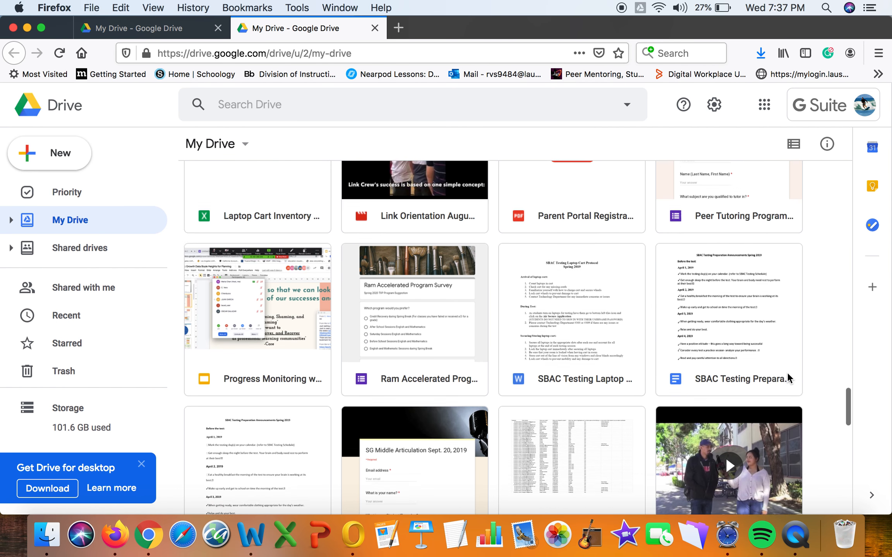
scroll(787, 372, up, 12)
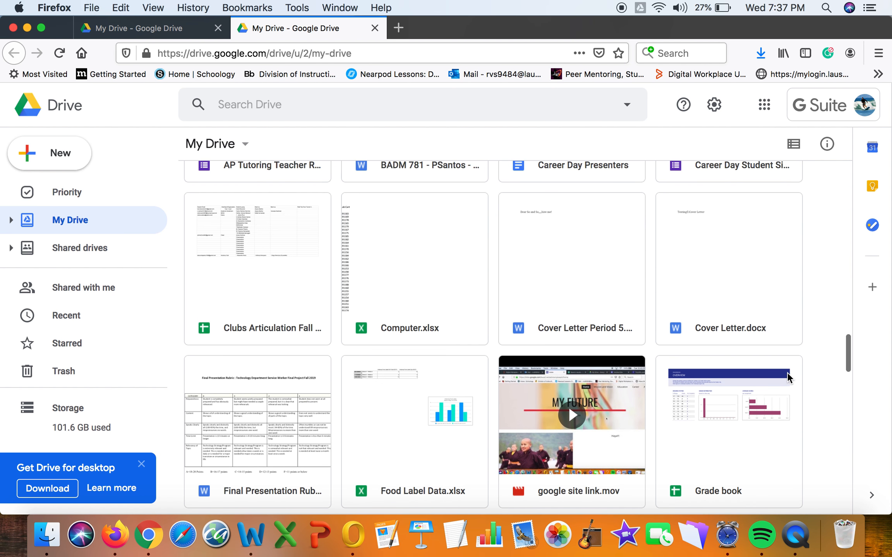
scroll(786, 372, up, 7)
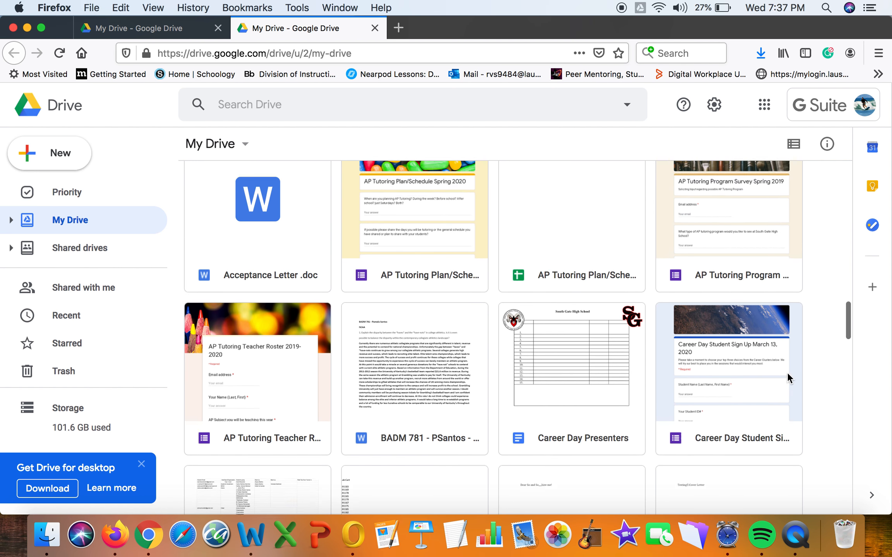
scroll(786, 372, up, 7)
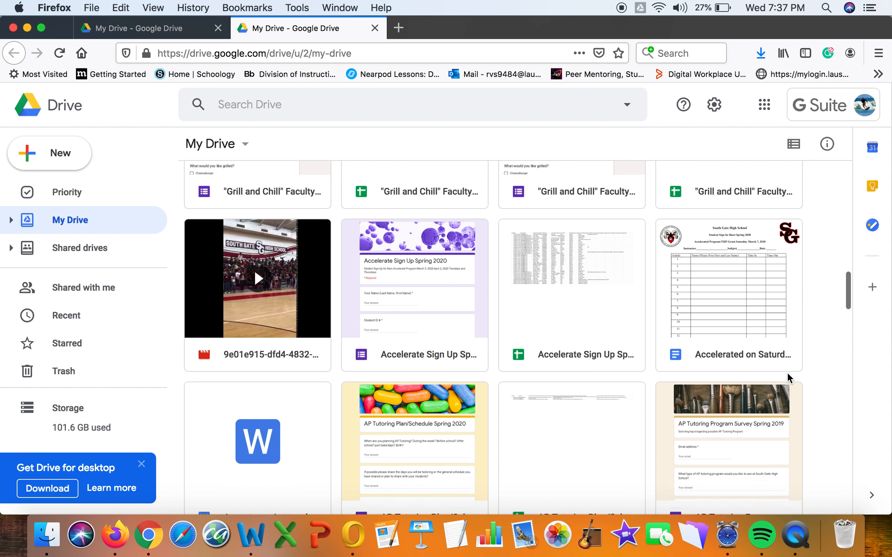
scroll(786, 372, down, 2)
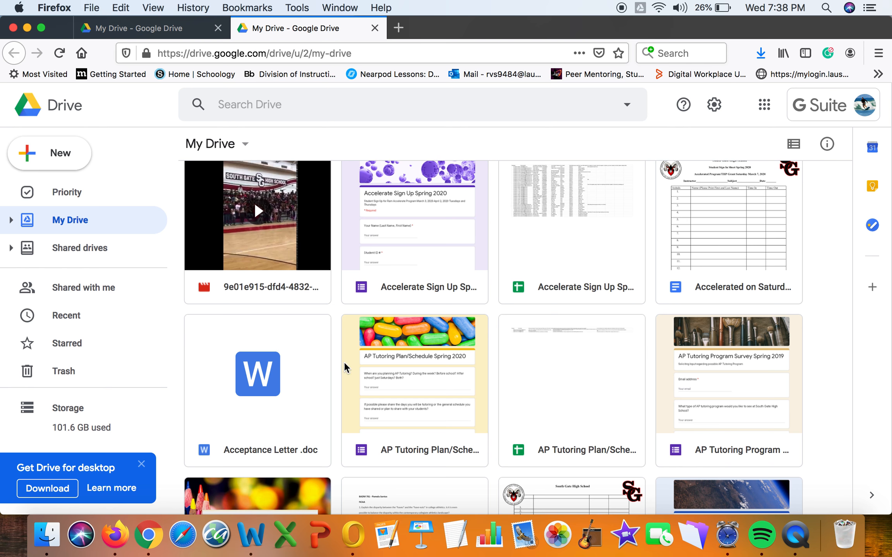
Create a new Untitled site through New > More > Google Sites.
click(71, 168)
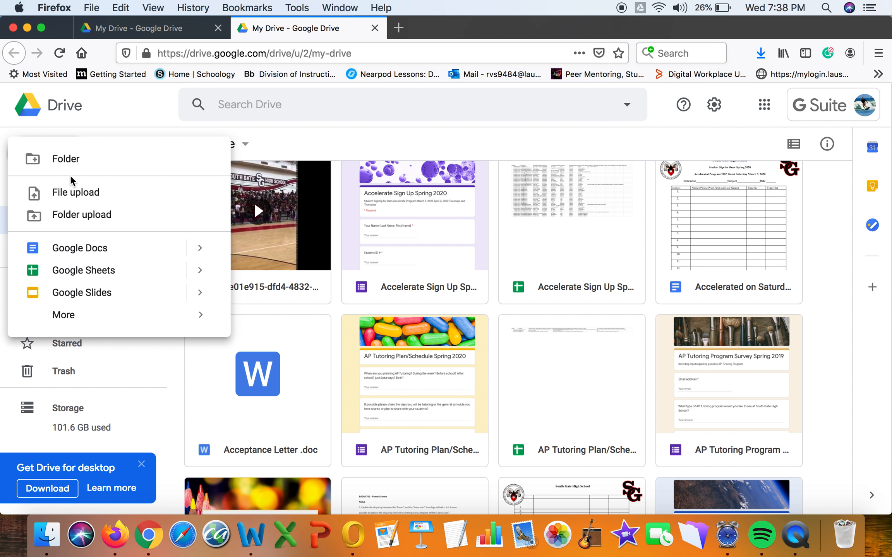
mouse_move(83, 322)
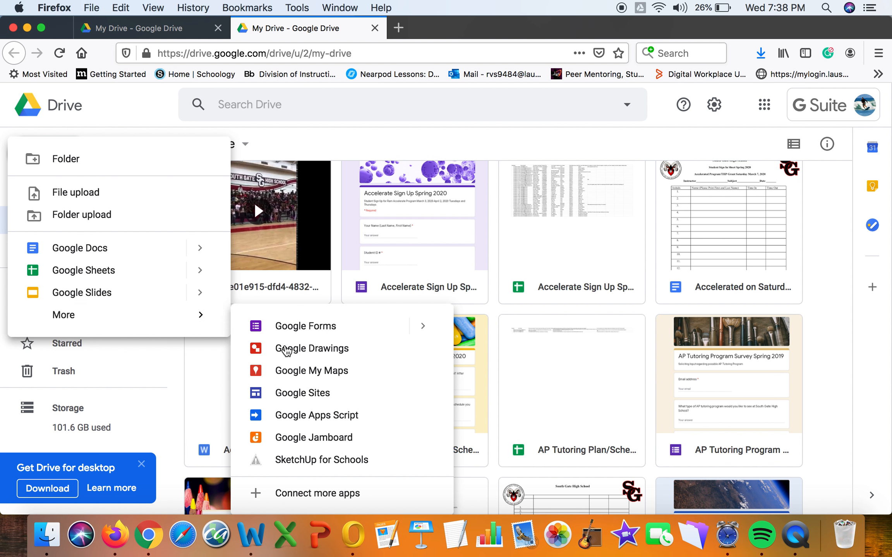
click(326, 394)
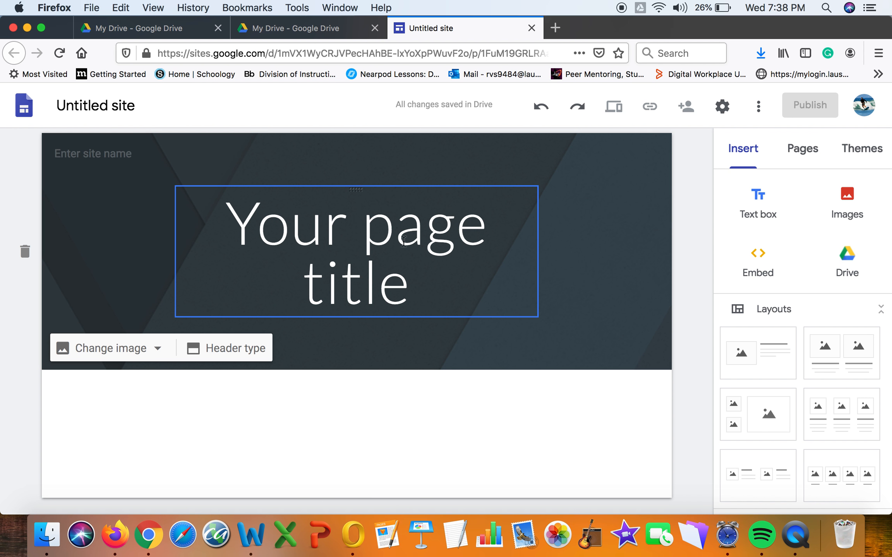
Replace the placeholder page title with 'Santos Bio B'.
click(423, 276)
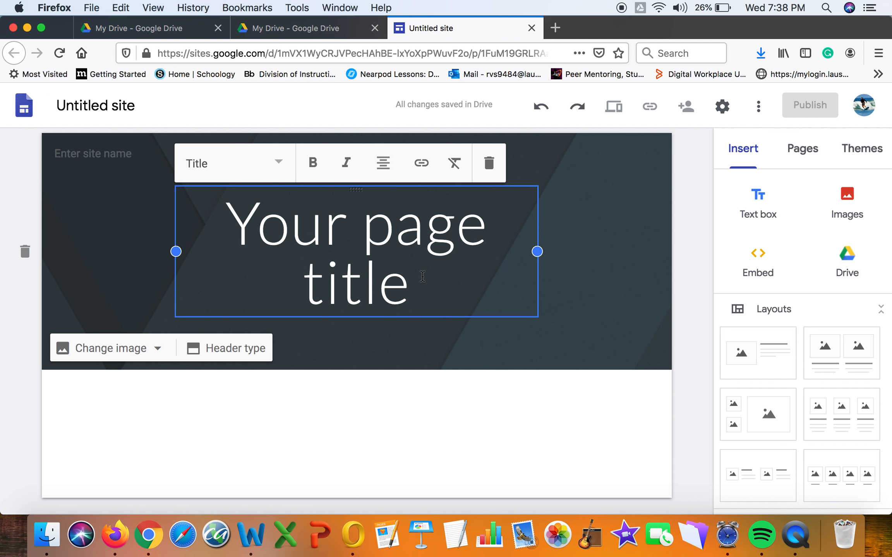
key(BackSpace)
key(BackSpace)
key(BackSpace)
key(BackSpace)
key(BackSpace)
key(BackSpace)
key(BackSpace)
key(BackSpace)
key(BackSpace)
key(BackSpace)
key(BackSpace)
key(BackSpace)
key(BackSpace)
key(BackSpace)
key(BackSpace)
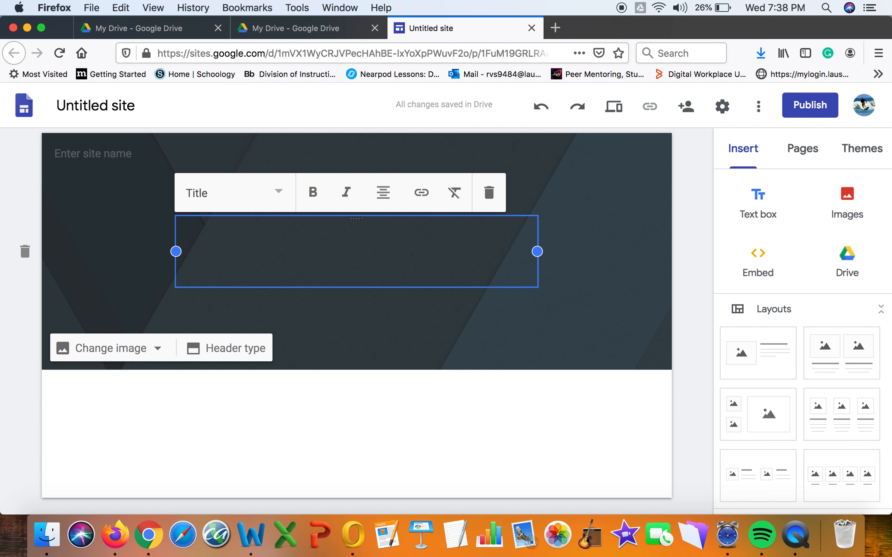
text(Santos N)
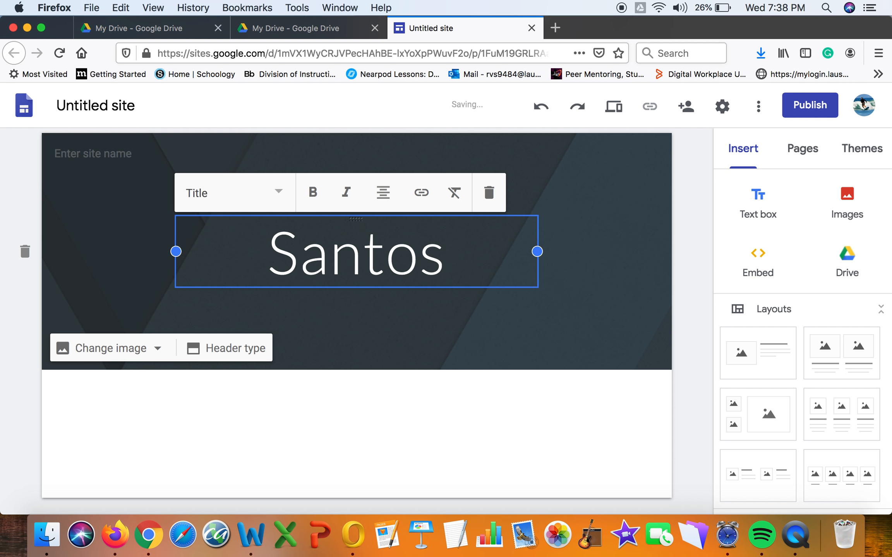
key(BackSpace)
text(Bio B)
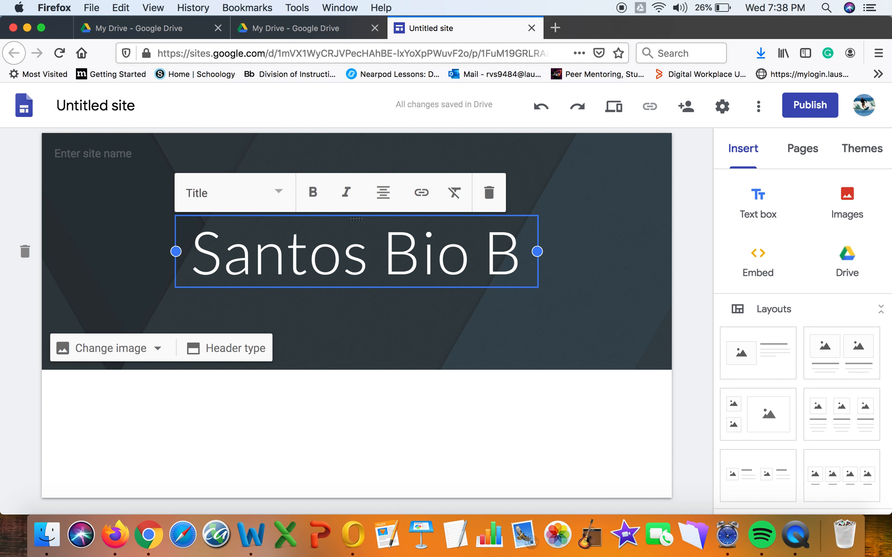
Add a centred subtitle line 'Temporary Website During School Closure Spring 2020 Coronavirus'.
key(Return)
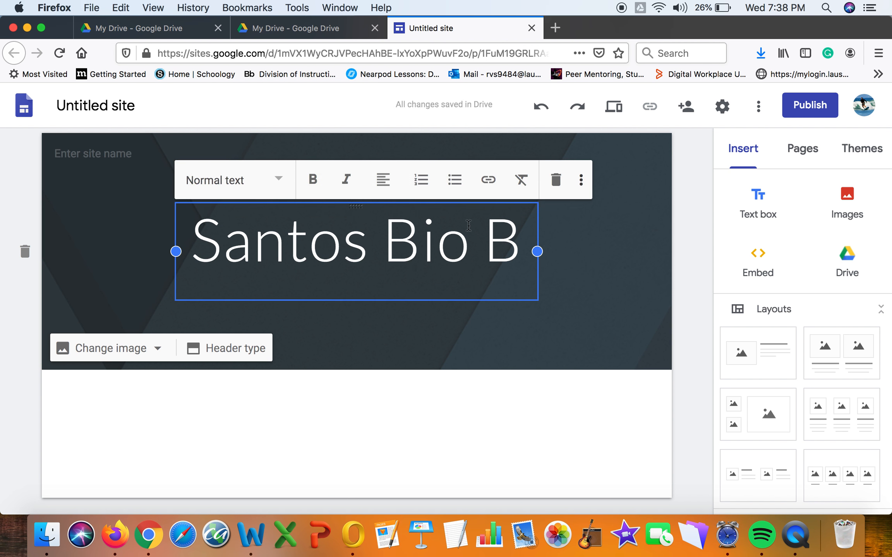
click(383, 180)
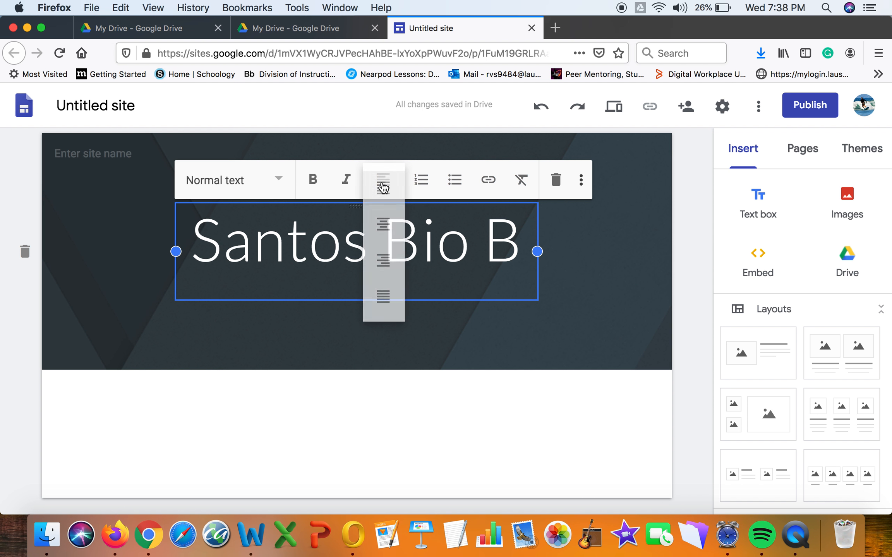
click(383, 224)
text(Temporary We)
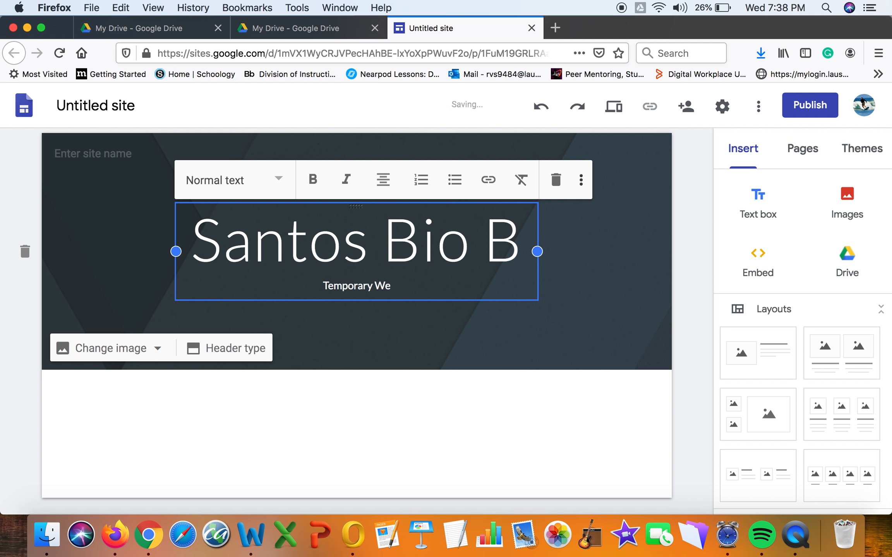
text(bsite During)
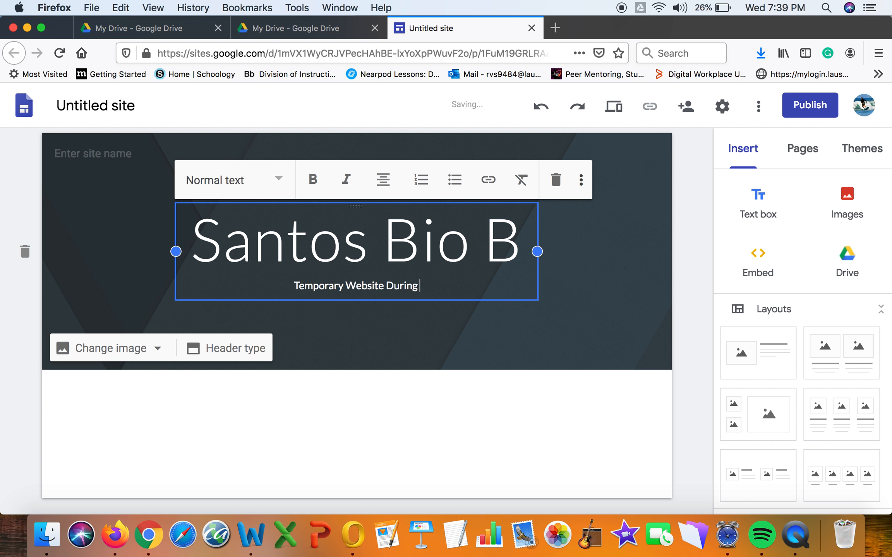
text( School)
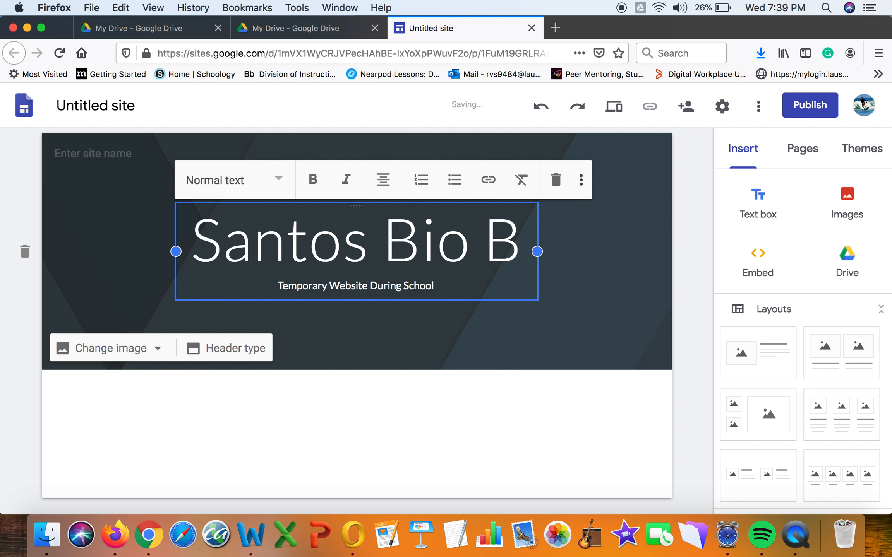
text( Cosure)
key(BackSpace)
key(BackSpace)
key(BackSpace)
key(BackSpace)
key(BackSpace)
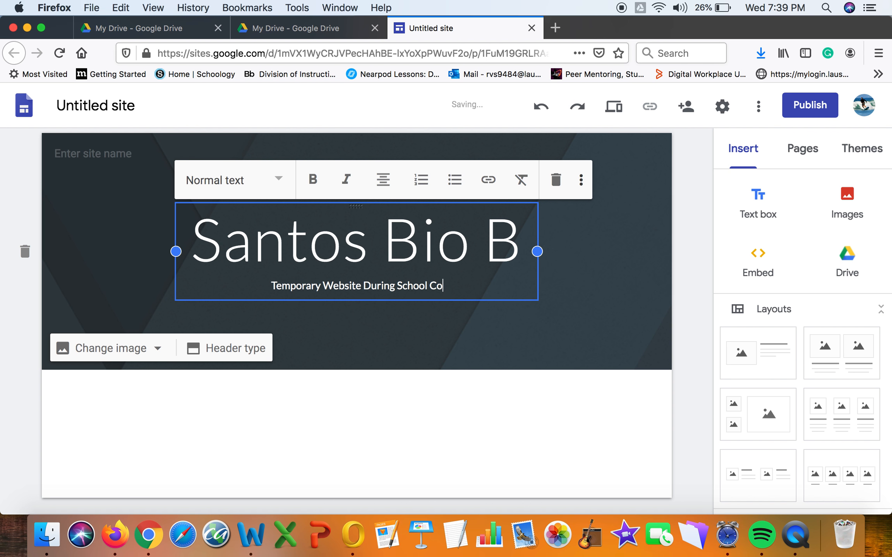
text(osure)
key(BackSpace)
key(BackSpace)
key(BackSpace)
key(BackSpace)
key(BackSpace)
text(losure Sp)
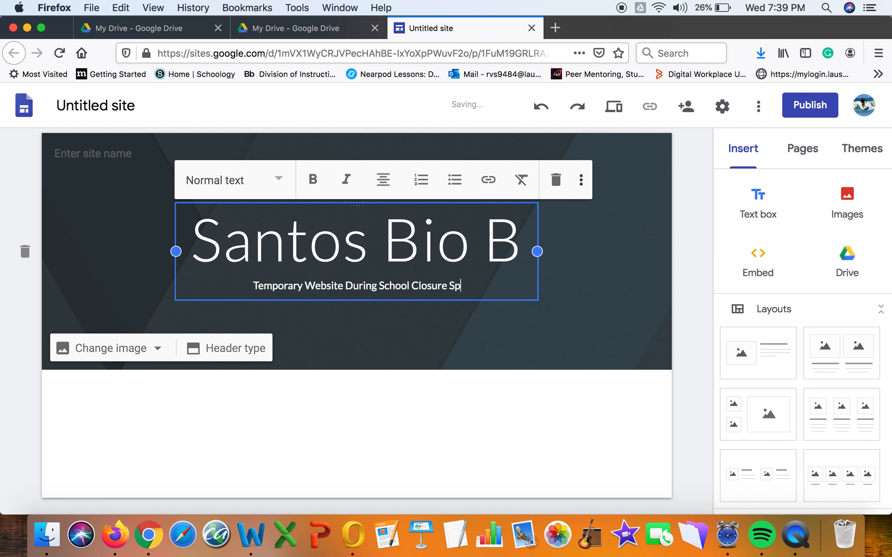
text(ring 2020)
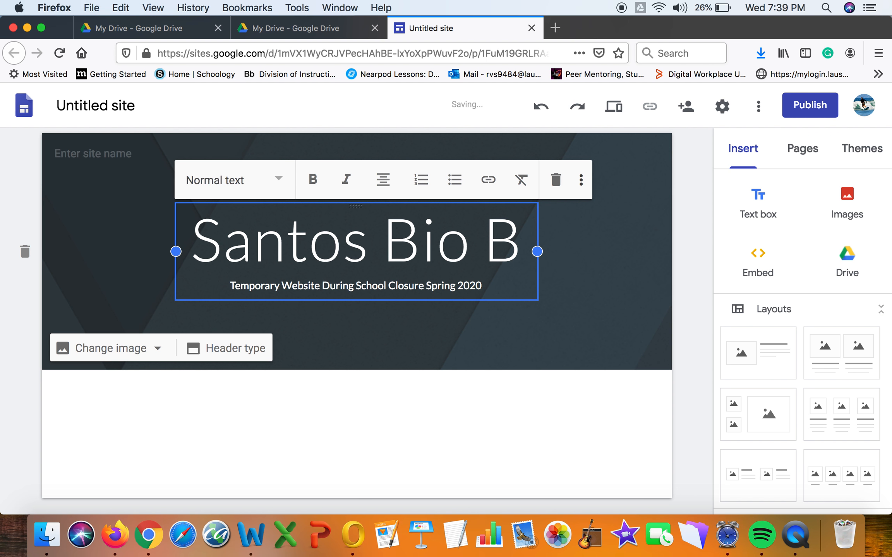
text( Corona)
key(BackSpace)
text(a)
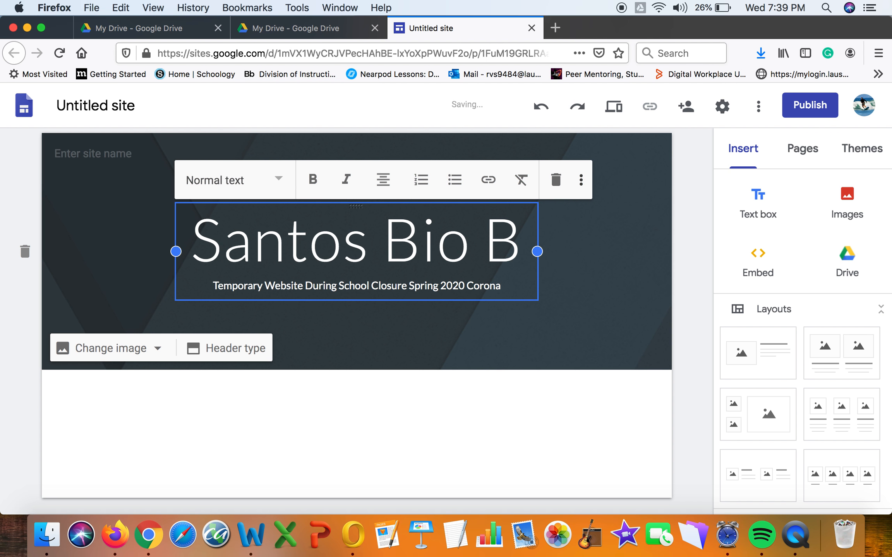
text(vi)
key(BackSpace)
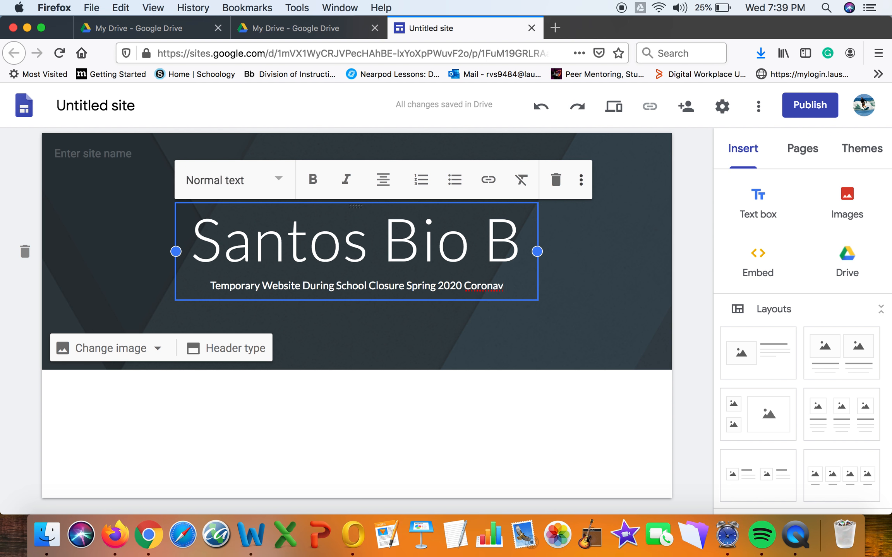
text(irus)
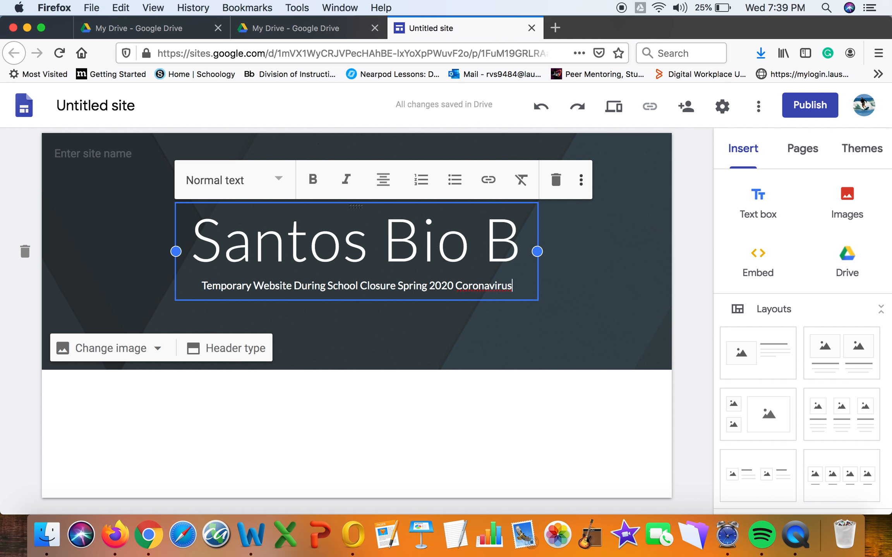
Insert an empty Text box in the blank page body below the Santos Bio B header.
double_click(598, 298)
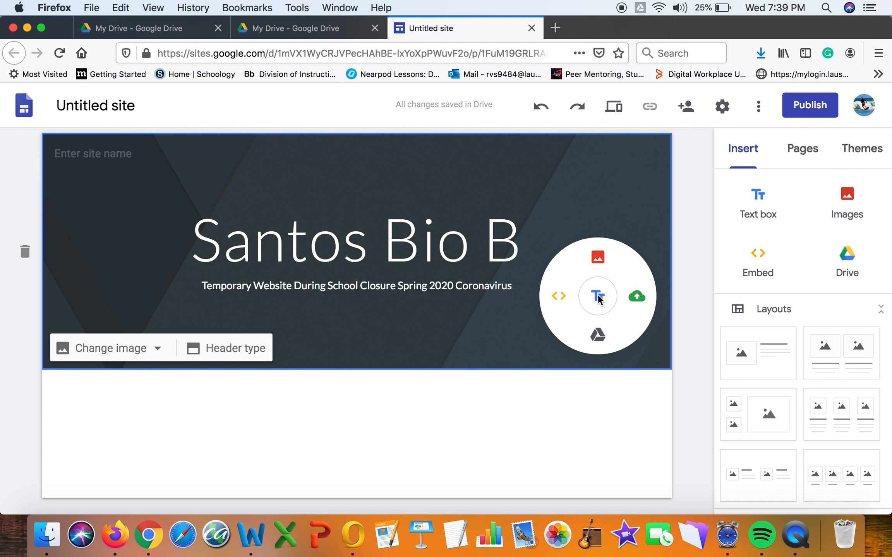
click(426, 408)
click(529, 256)
click(375, 175)
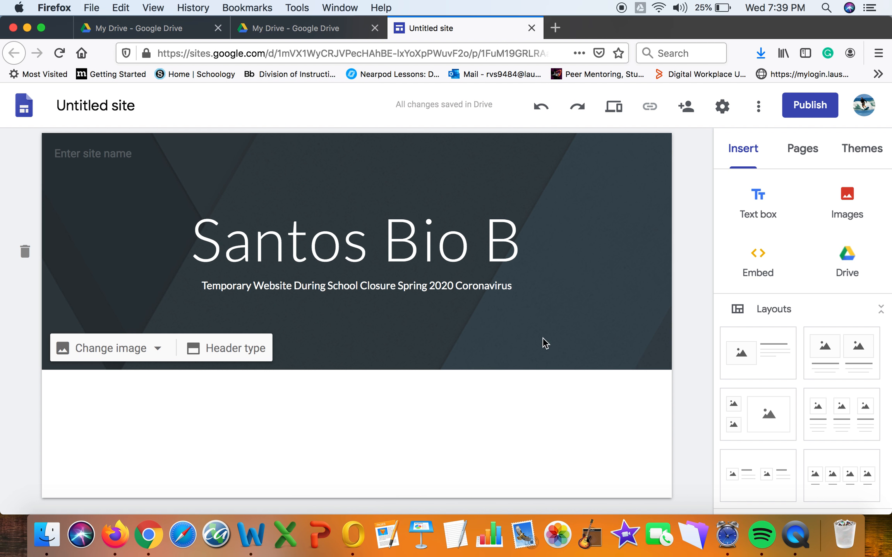
double_click(312, 407)
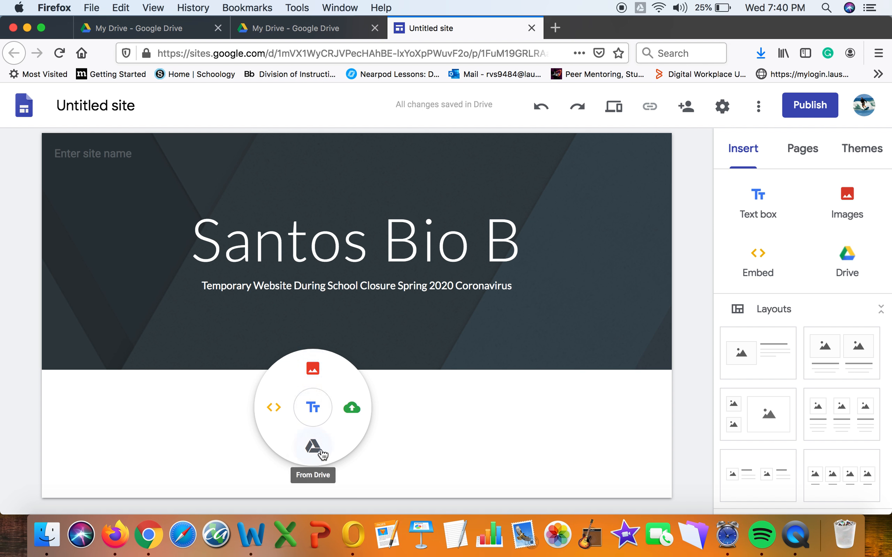
click(319, 416)
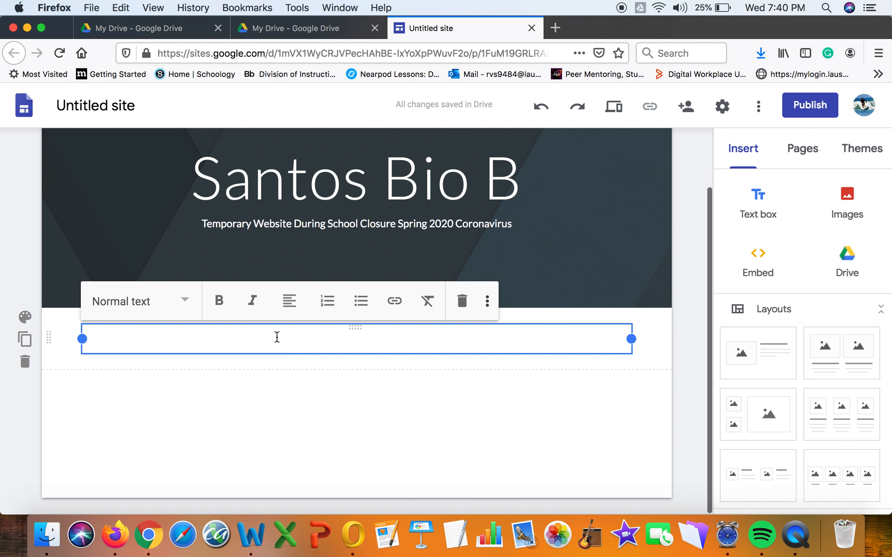
Center the text box and type 'Read chapters 2 and 3 of .......by the end of the week'.
click(294, 309)
click(294, 344)
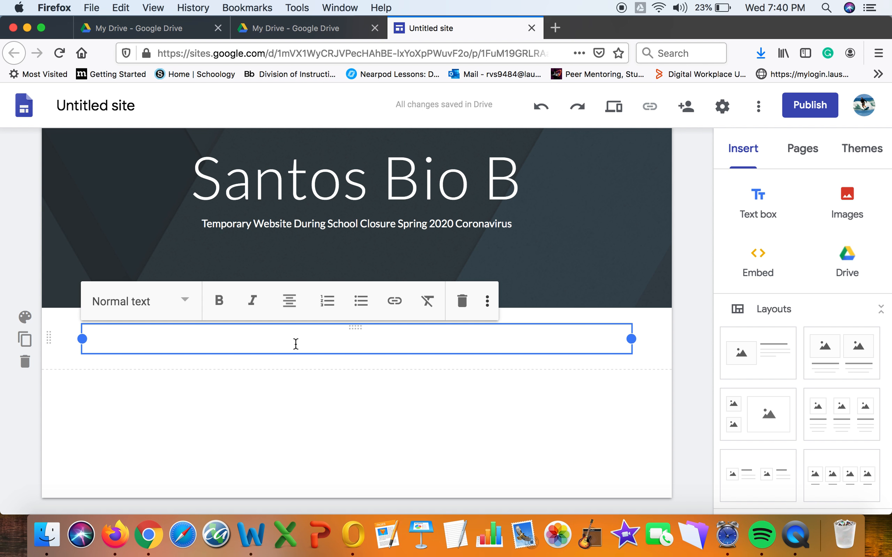
text(Read)
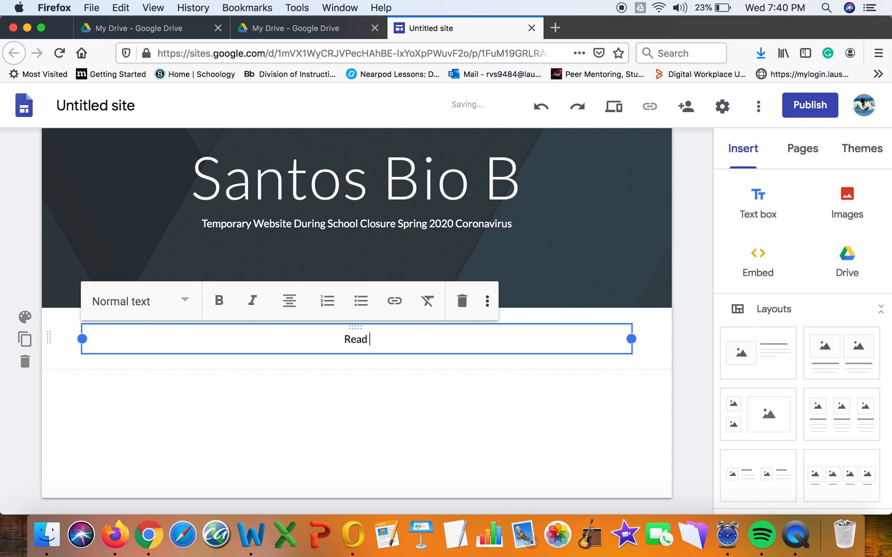
text( chapters 2)
text( a)
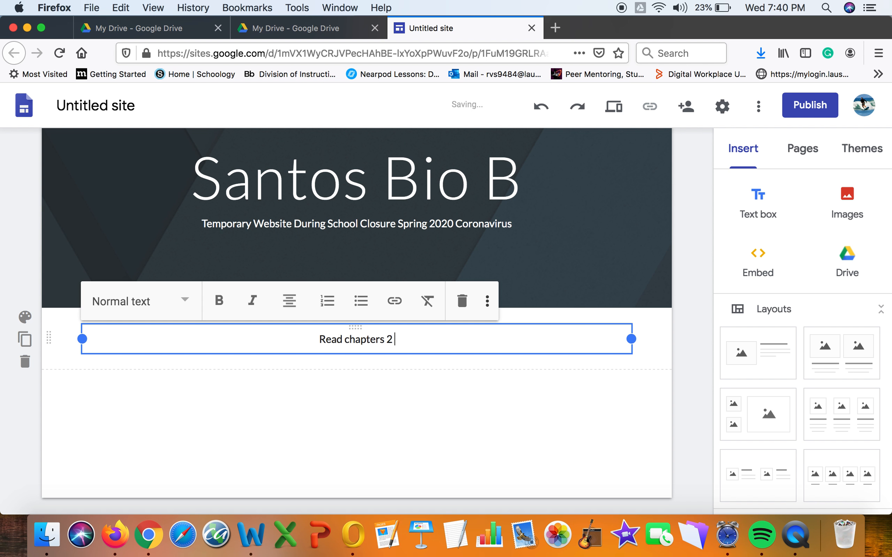
text(nd 3 o)
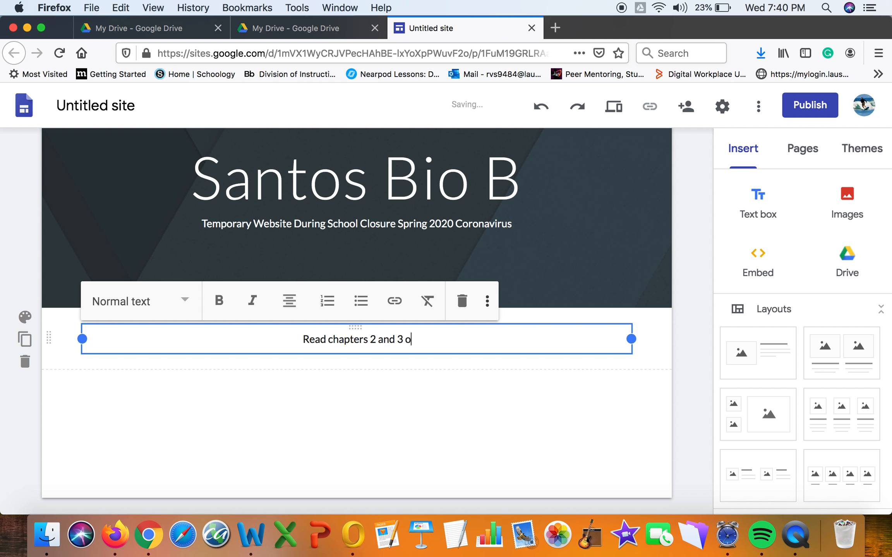
text(f .......by)
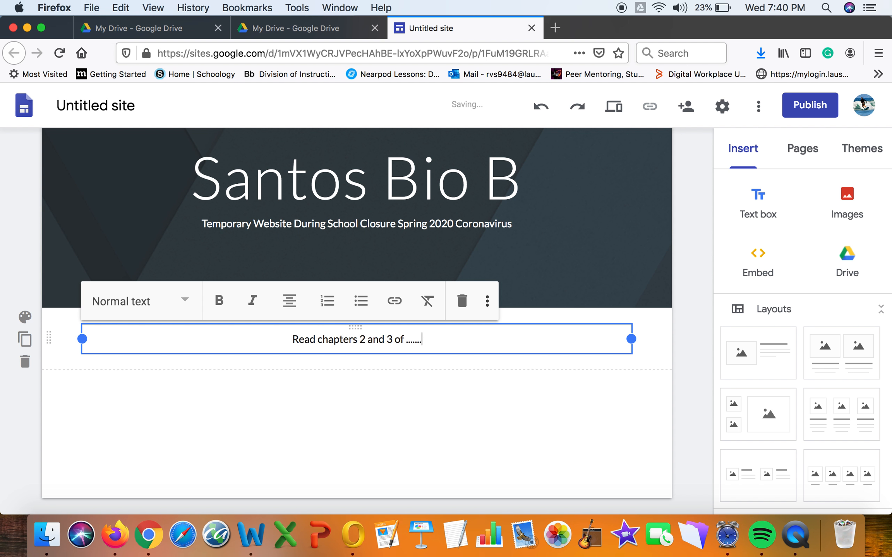
text( the end of t)
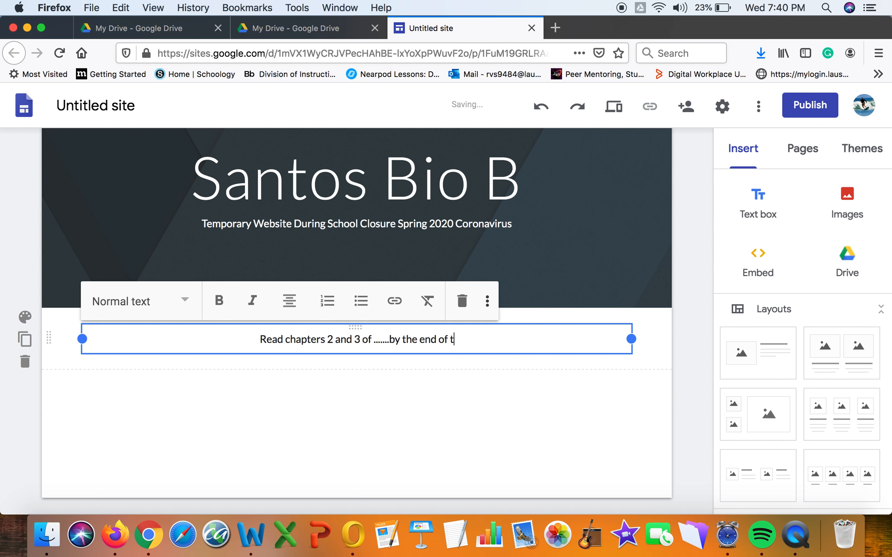
text(he week)
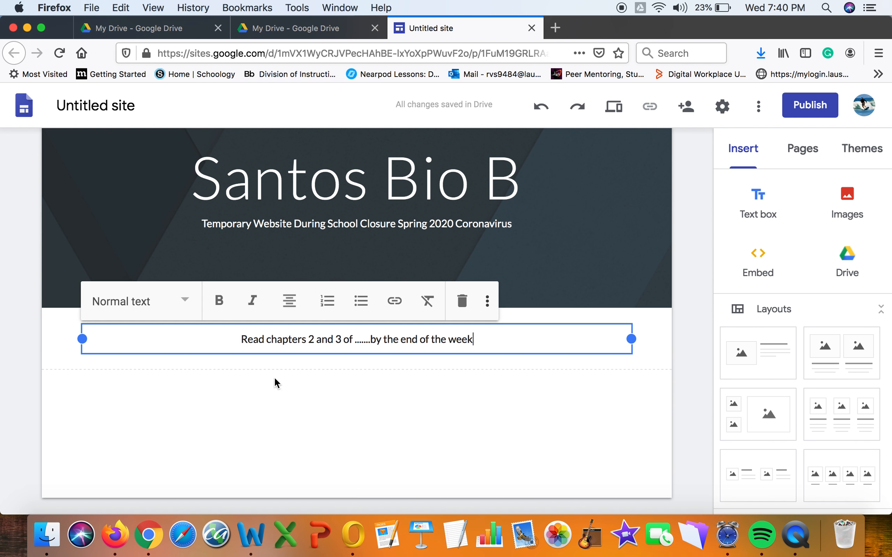
double_click(259, 406)
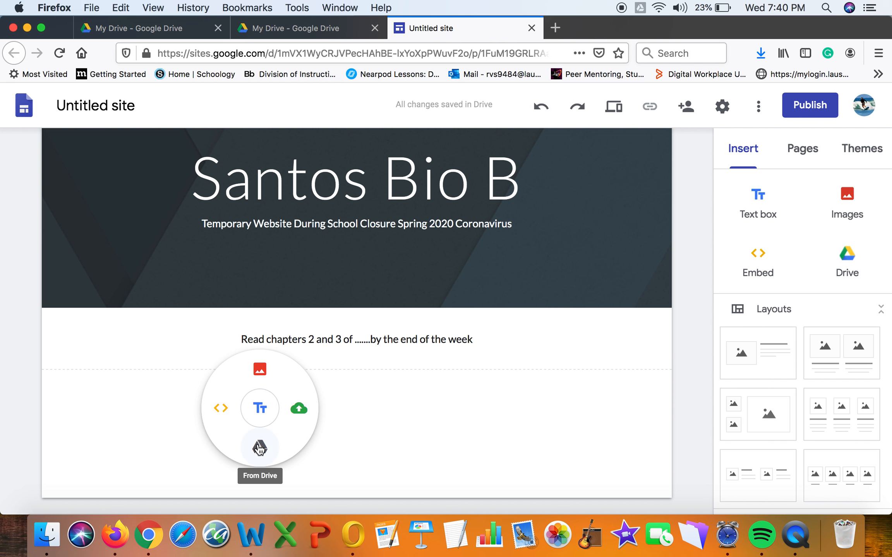
Insert the Test Tutorial Video from the Drive picker below the reading line and select its section.
click(257, 446)
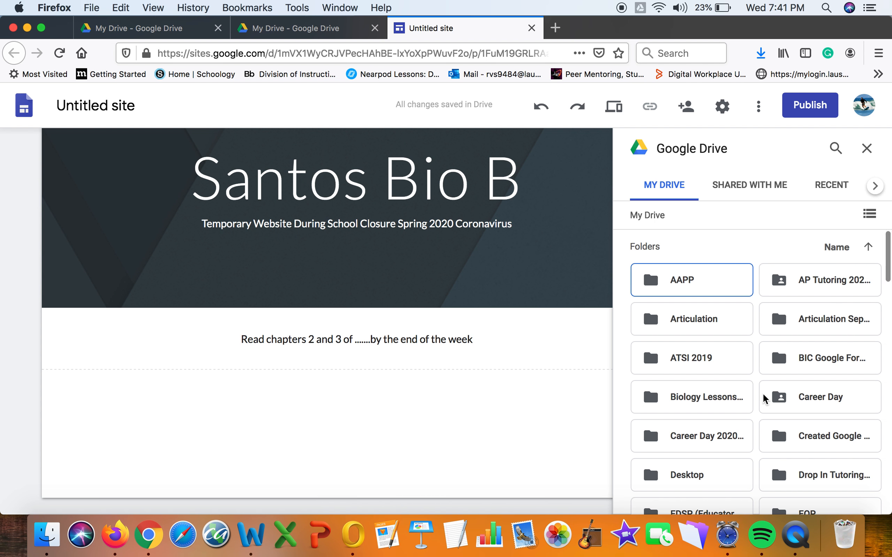
scroll(763, 394, down, 15)
scroll(763, 394, up, 10)
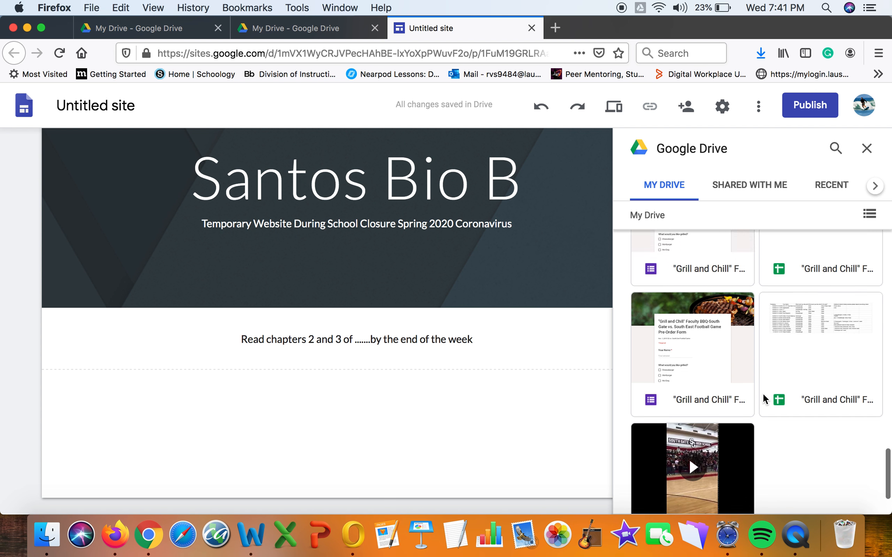
scroll(763, 395, up, 10)
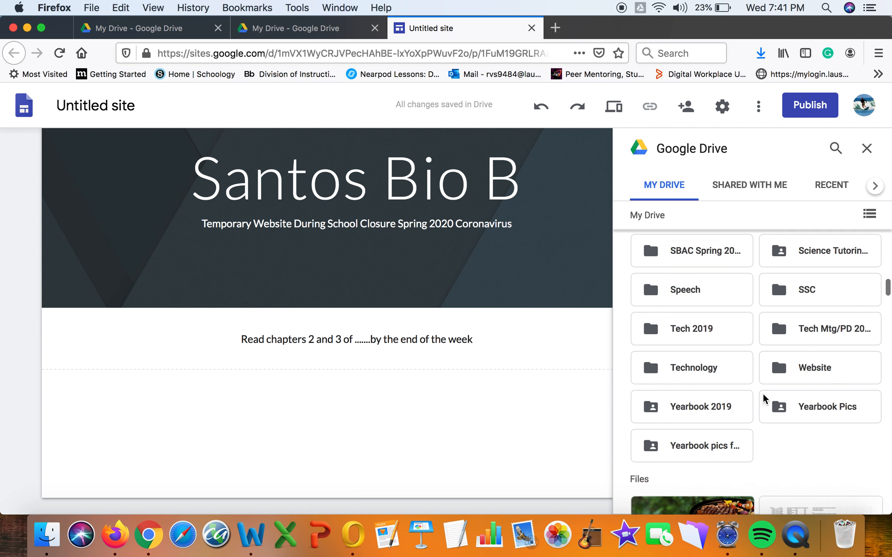
scroll(763, 395, down, 4)
scroll(763, 396, down, 10)
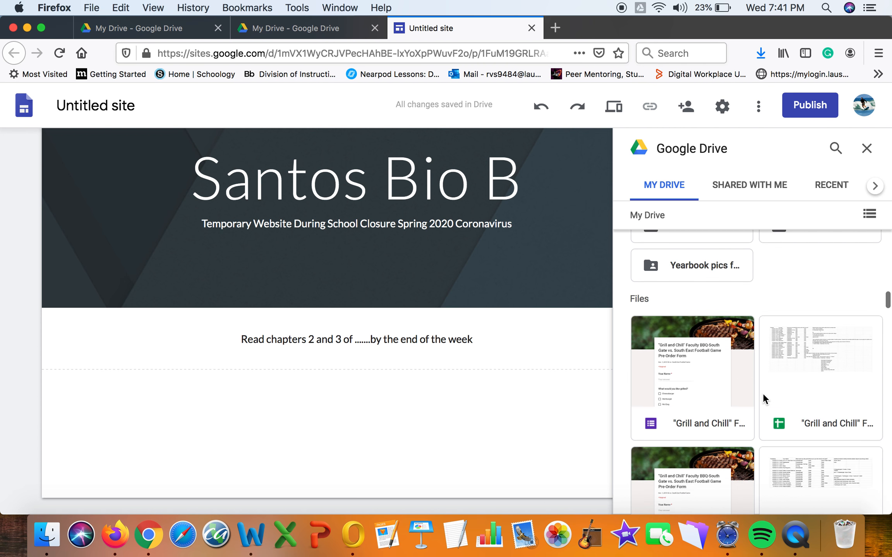
scroll(762, 393, down, 10)
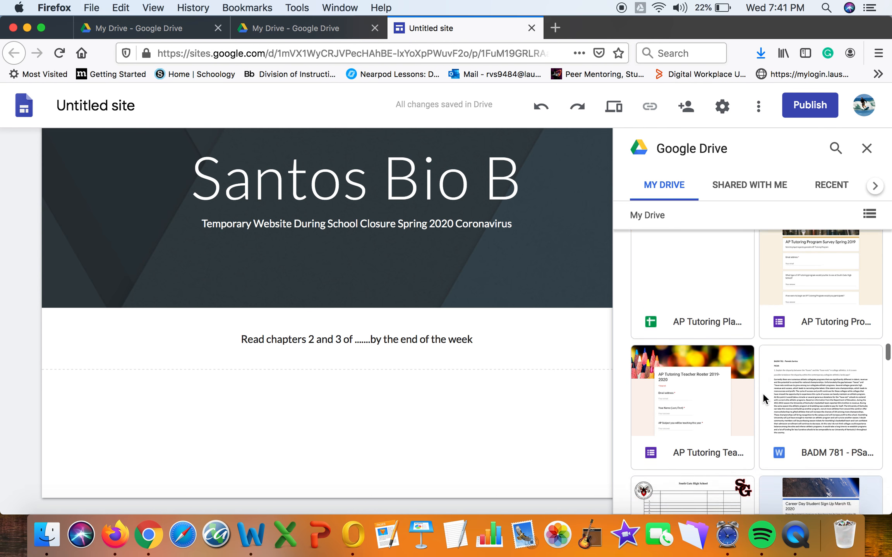
scroll(762, 393, down, 6)
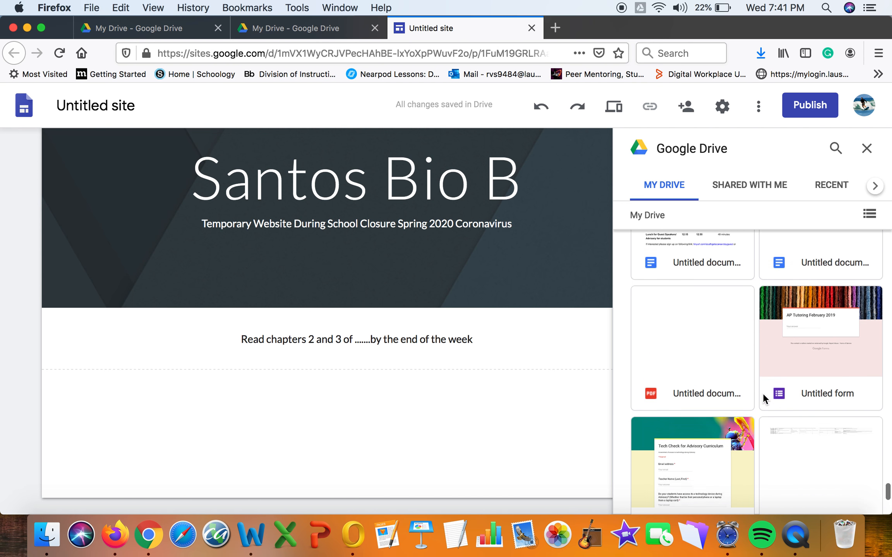
scroll(762, 393, up, 3)
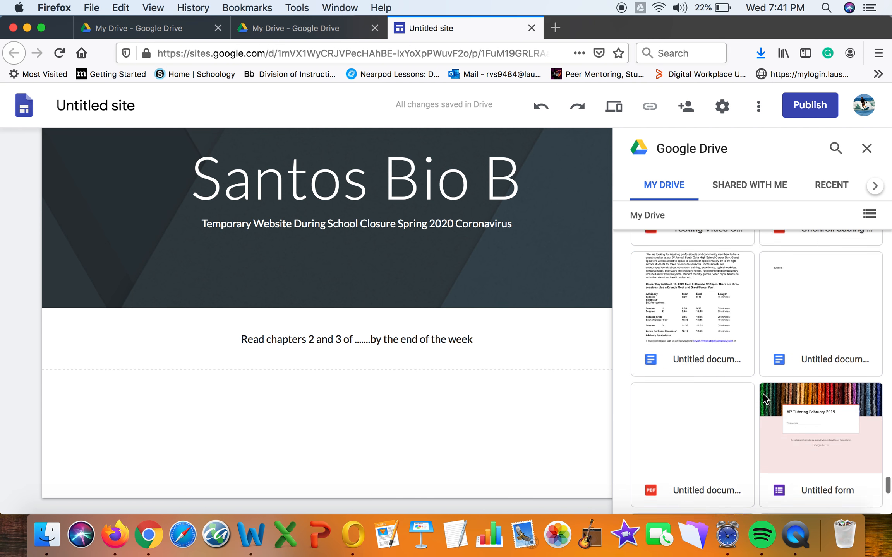
scroll(763, 394, up, 5)
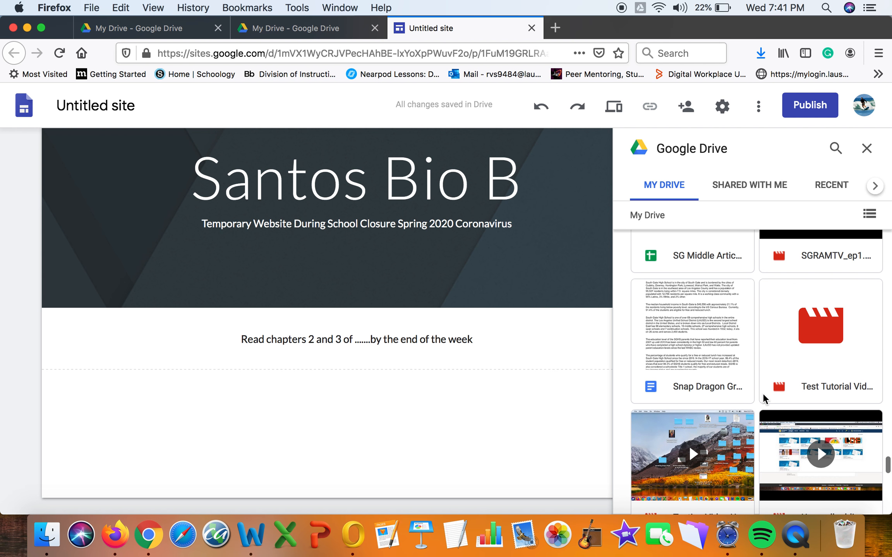
click(823, 348)
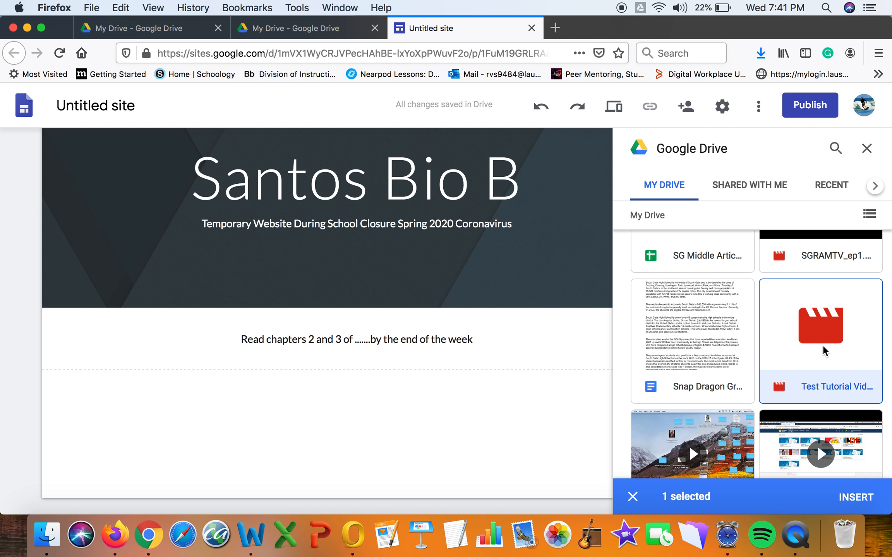
click(854, 498)
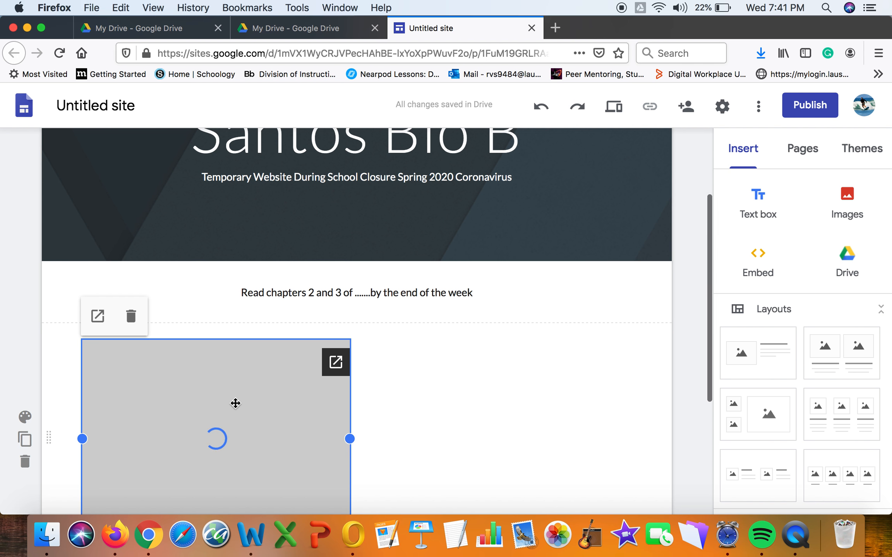
scroll(236, 403, down, 5)
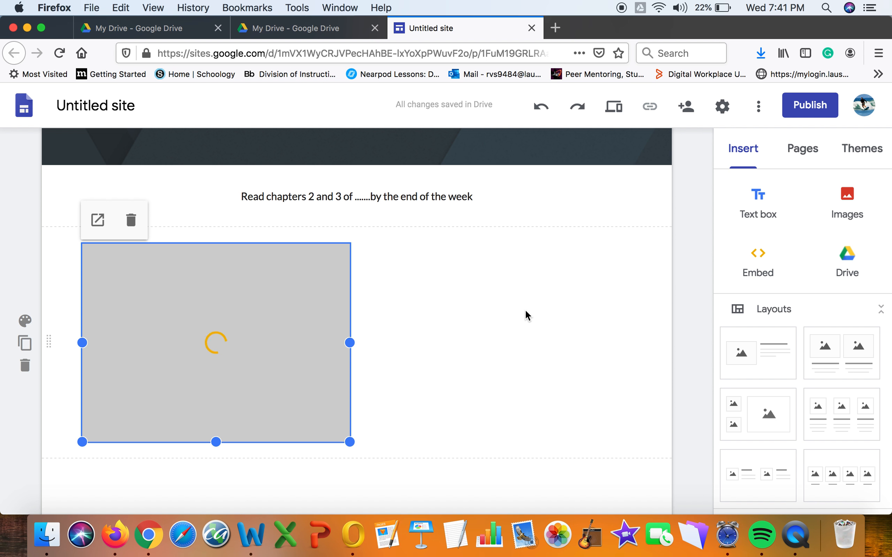
click(476, 289)
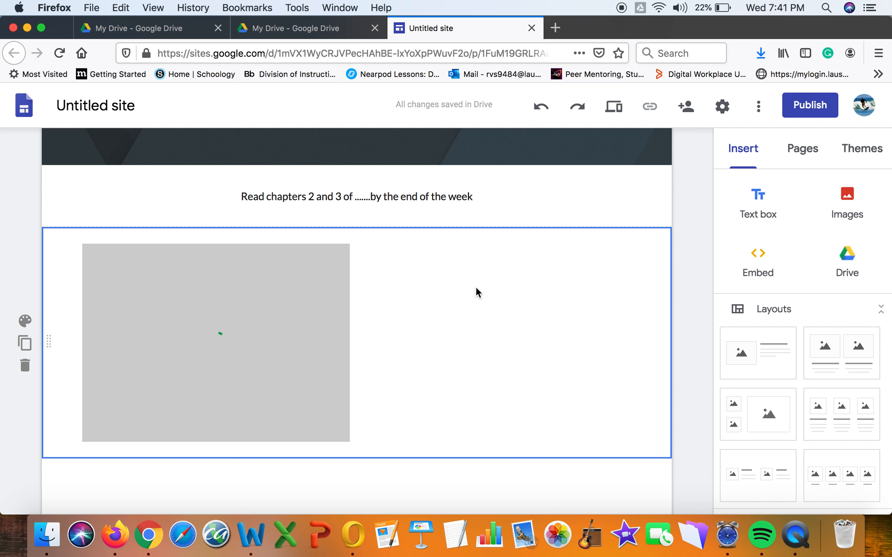
Insert the Acceptance Letter document from Drive beside the video in the same section.
double_click(476, 288)
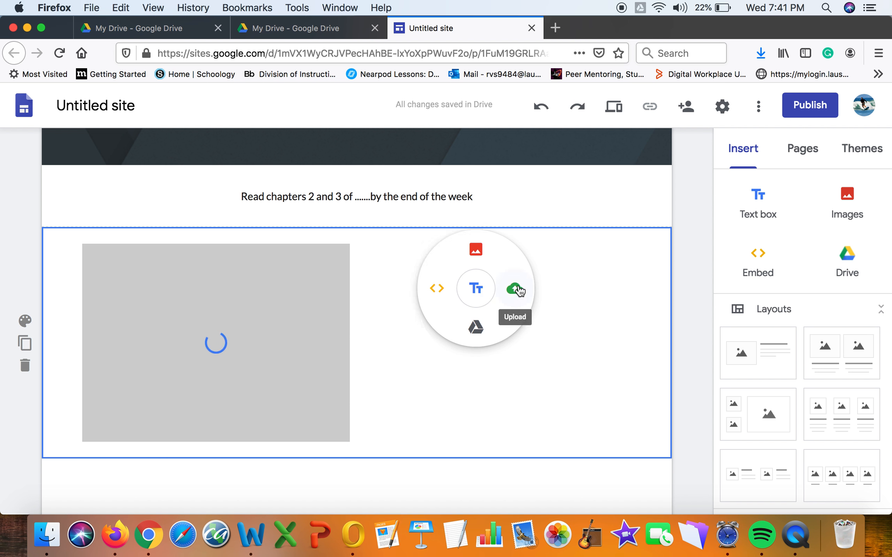
click(476, 329)
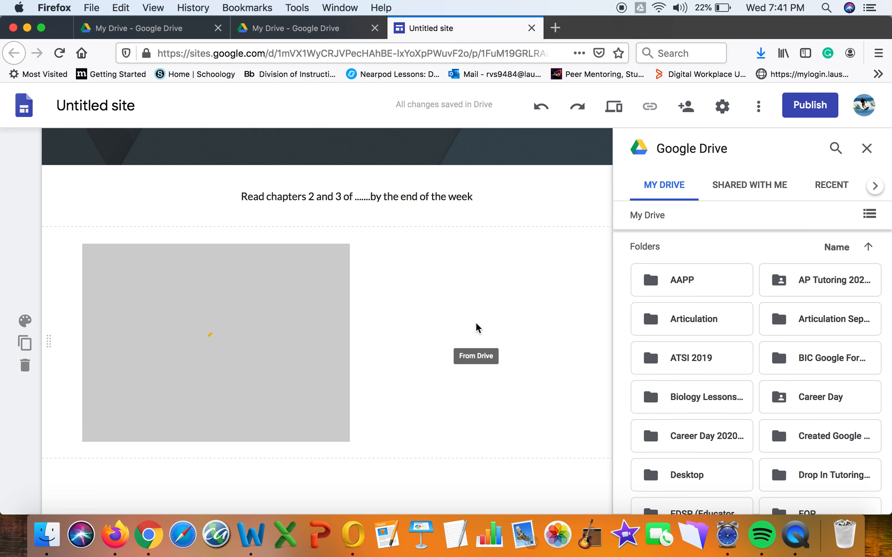
scroll(856, 379, down, 10)
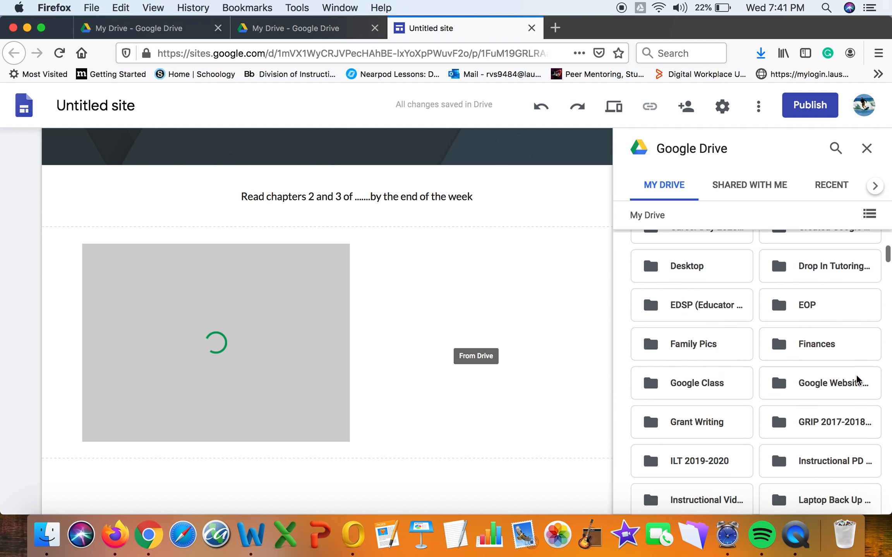
scroll(856, 379, down, 15)
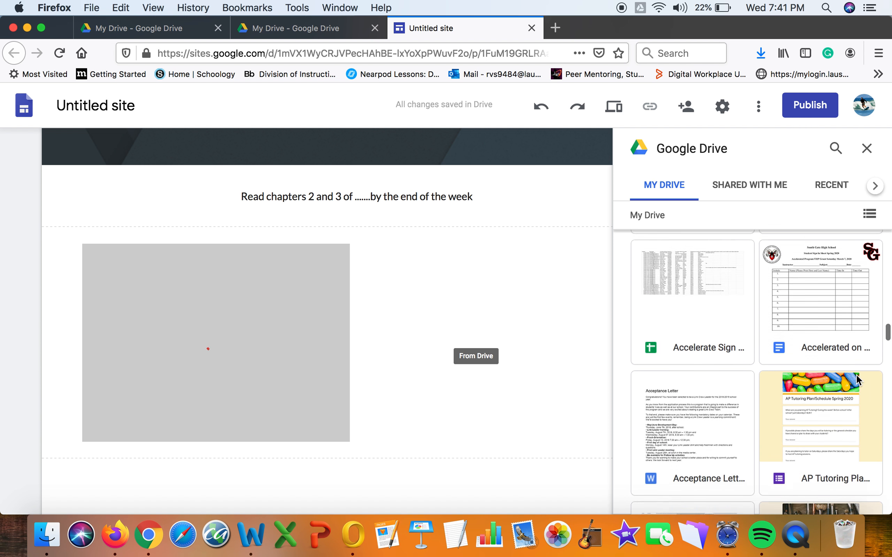
scroll(855, 374, up, 6)
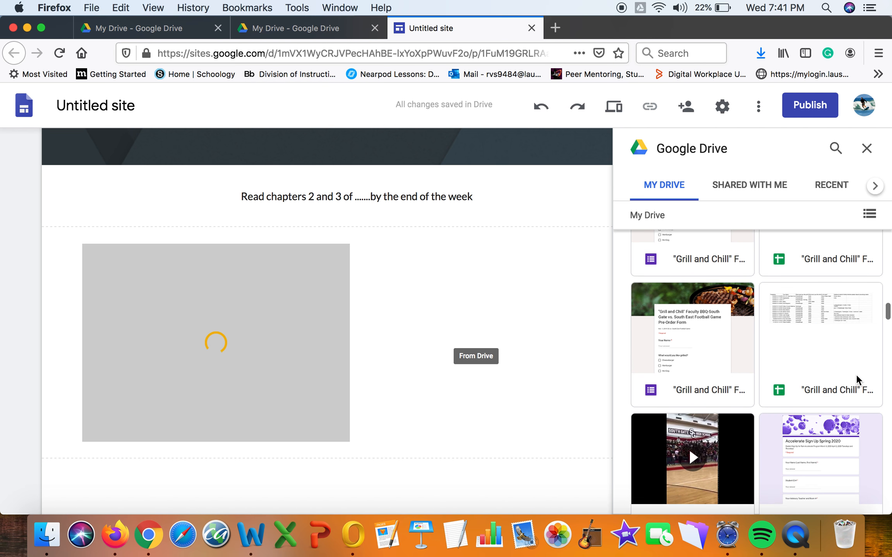
scroll(855, 374, up, 4)
scroll(855, 374, down, 8)
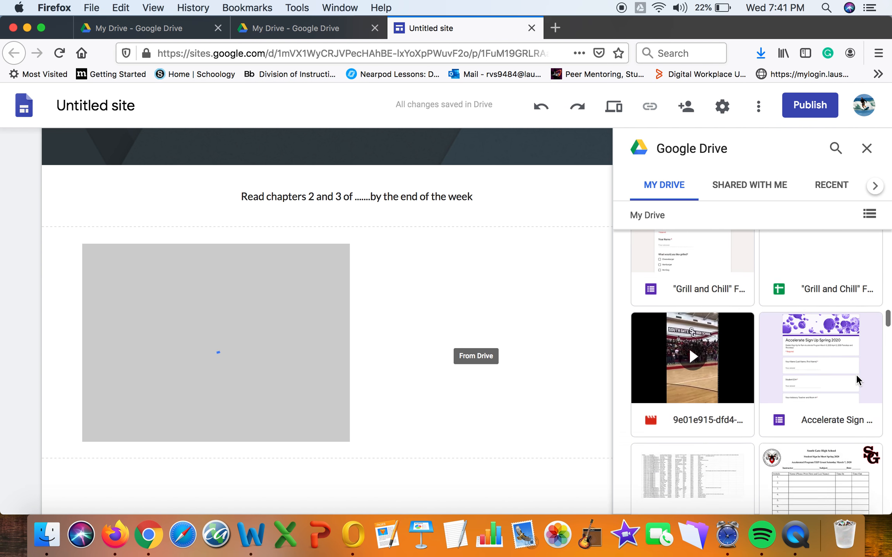
scroll(855, 375, down, 5)
scroll(856, 374, up, 2)
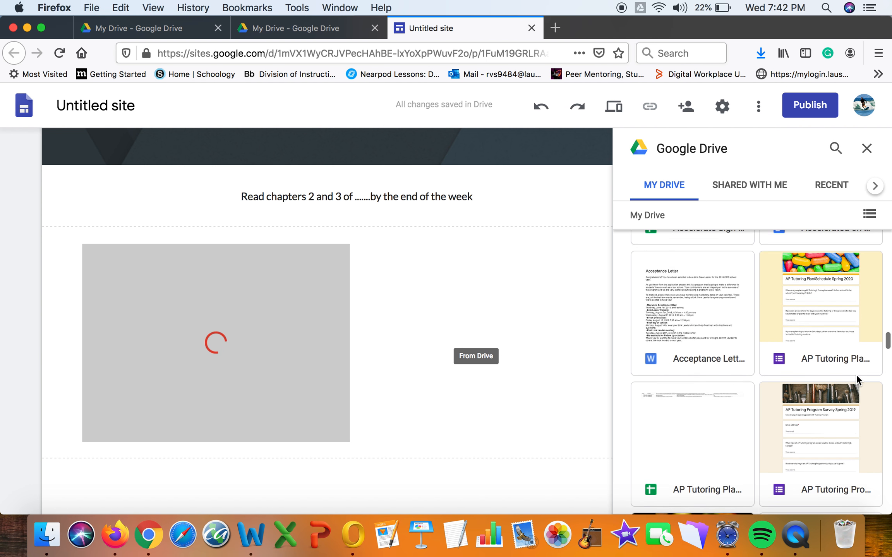
click(715, 339)
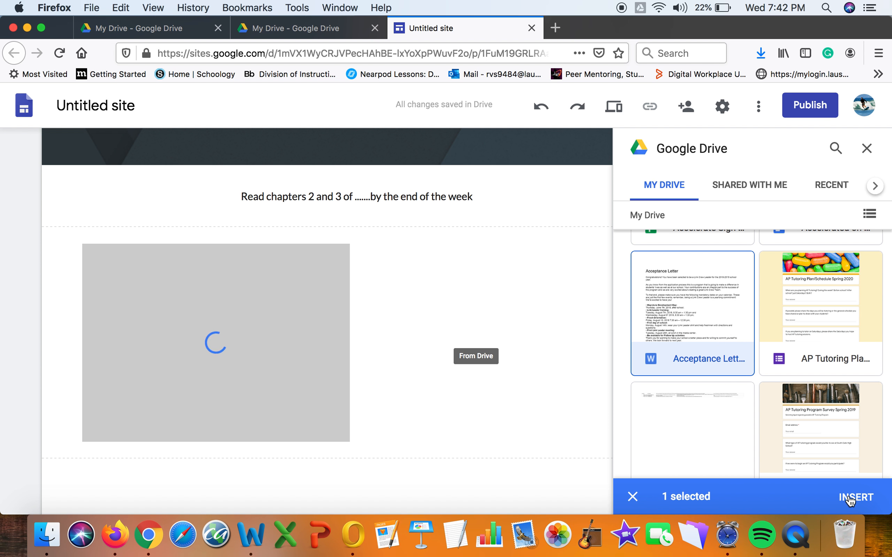
click(845, 497)
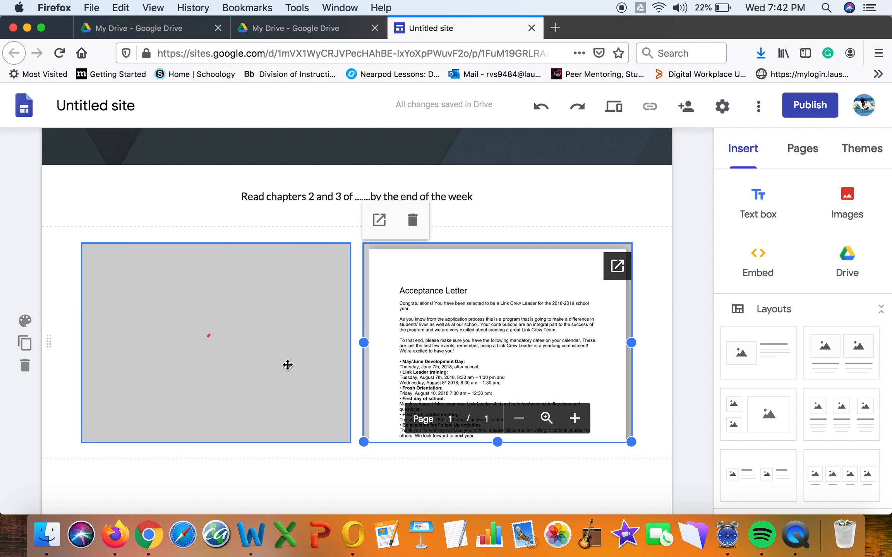
scroll(314, 365, down, 3)
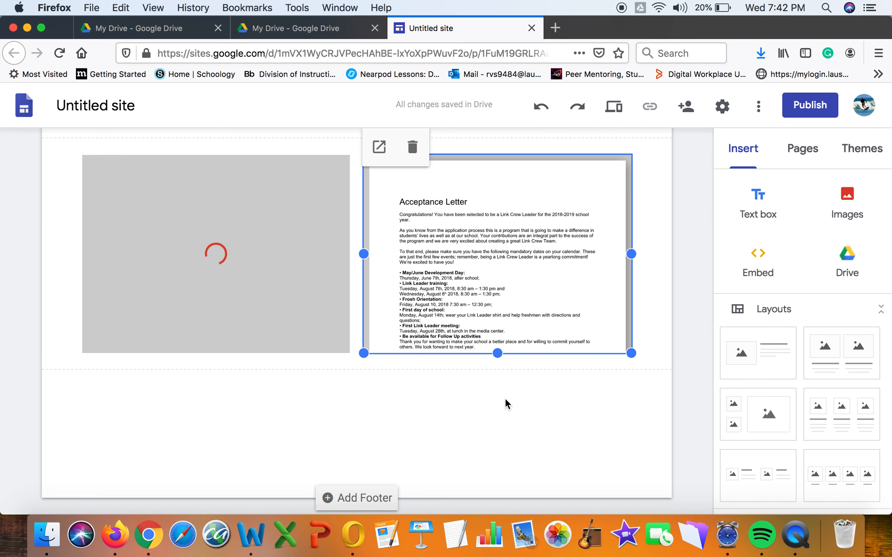
Scroll the Insert panel to YouTube and open its video search dialog.
scroll(505, 404, up, 1)
scroll(506, 404, down, 1)
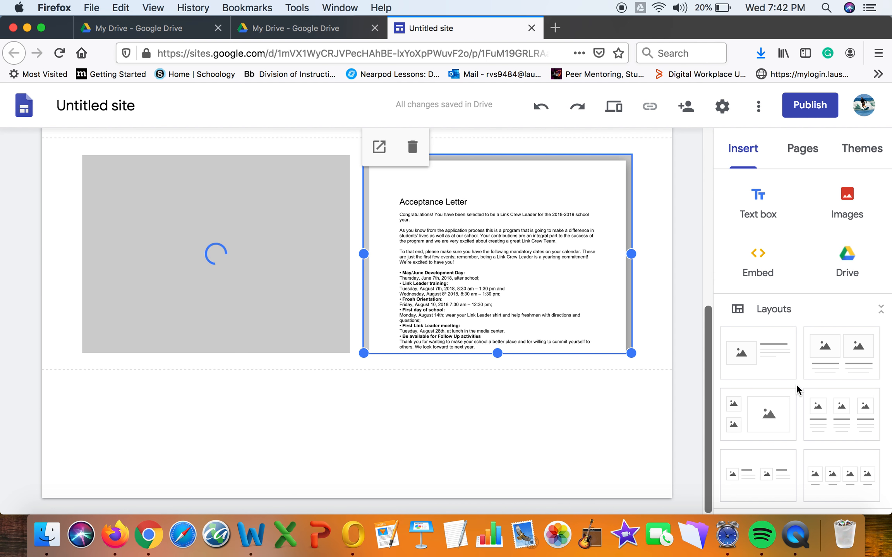
scroll(797, 391, down, 10)
scroll(798, 391, up, 5)
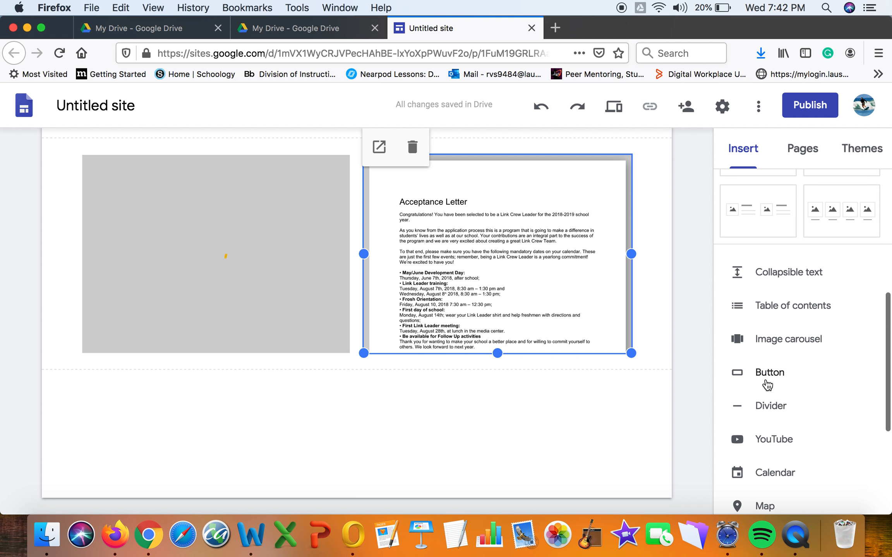
scroll(778, 388, down, 1)
scroll(774, 388, down, 2)
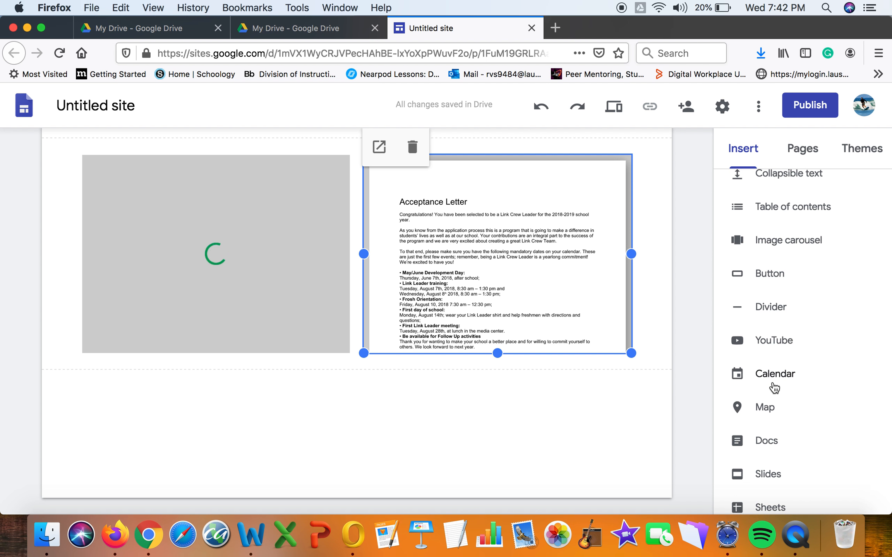
scroll(774, 387, up, 1)
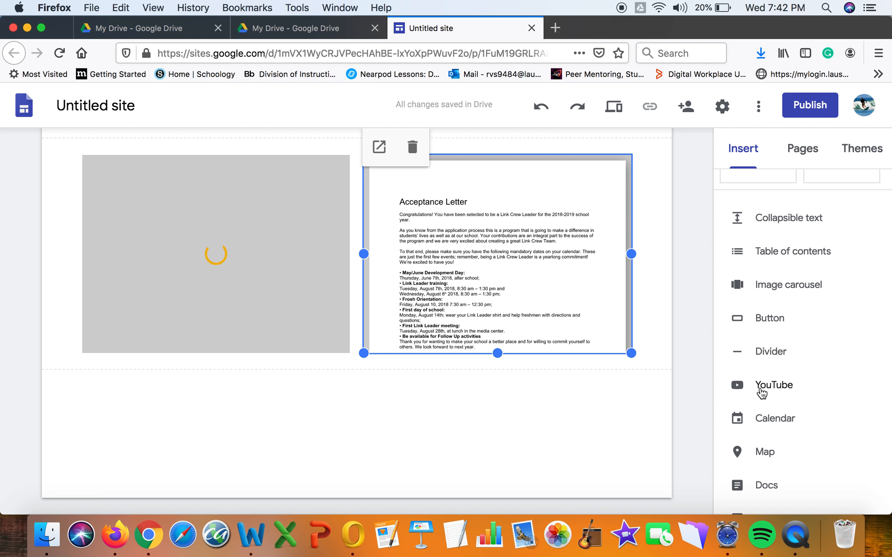
click(761, 387)
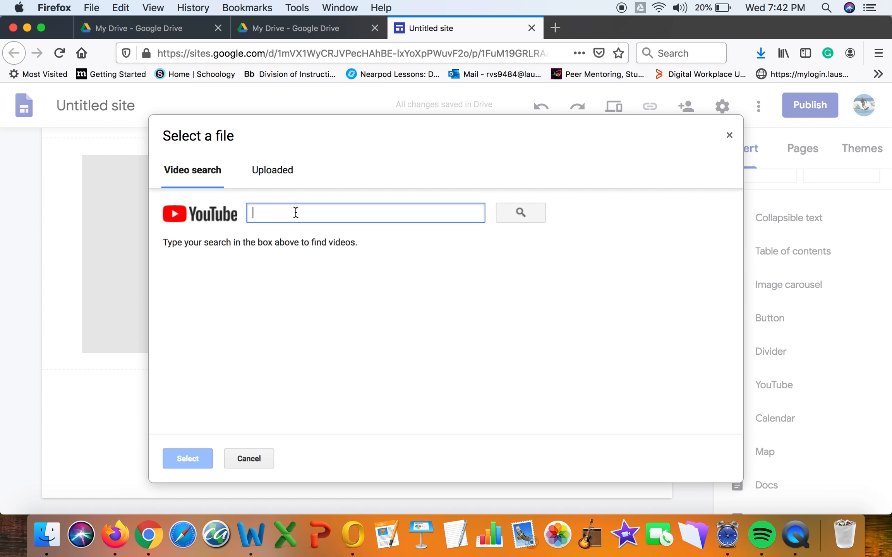
Search YouTube for 'Meiosis'.
text(Meiosis)
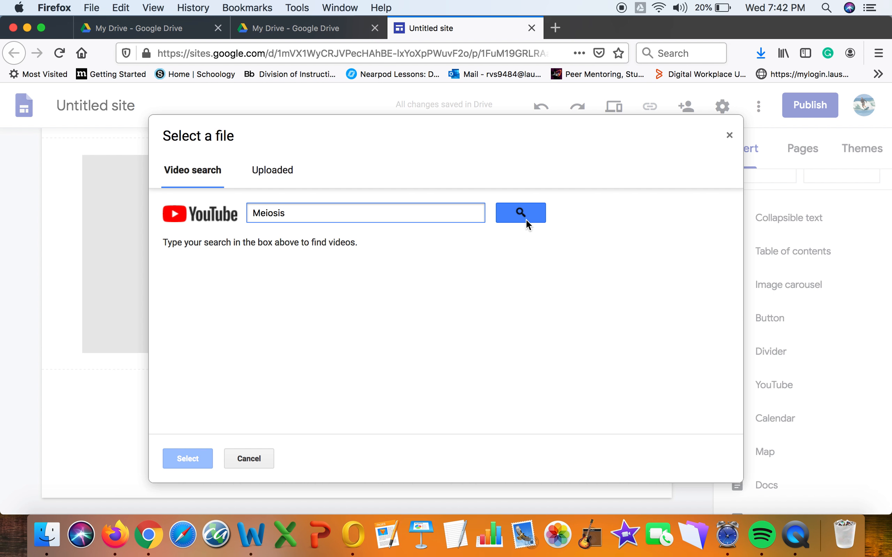
click(525, 208)
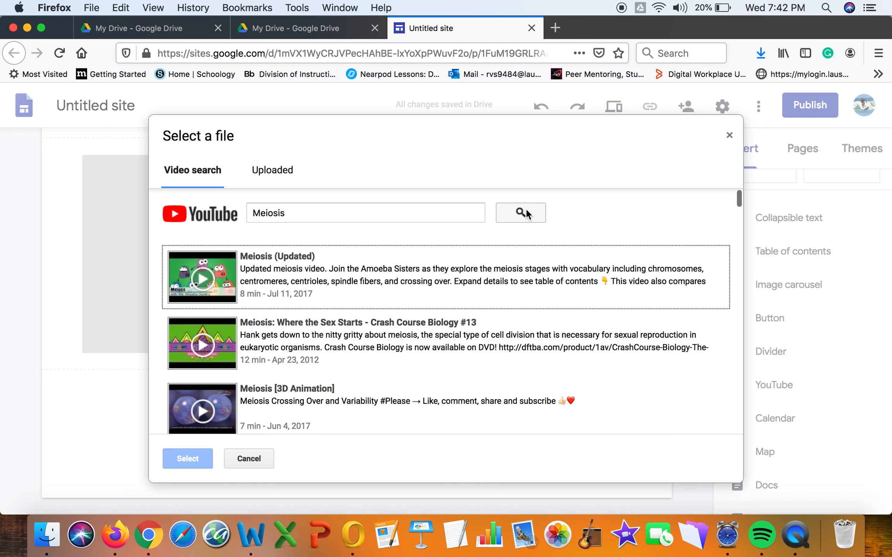
Pick the 'Meiosis (Updated)' video, insert it, and select its new section.
scroll(525, 208, down, 3)
scroll(512, 220, up, 1)
scroll(511, 217, up, 2)
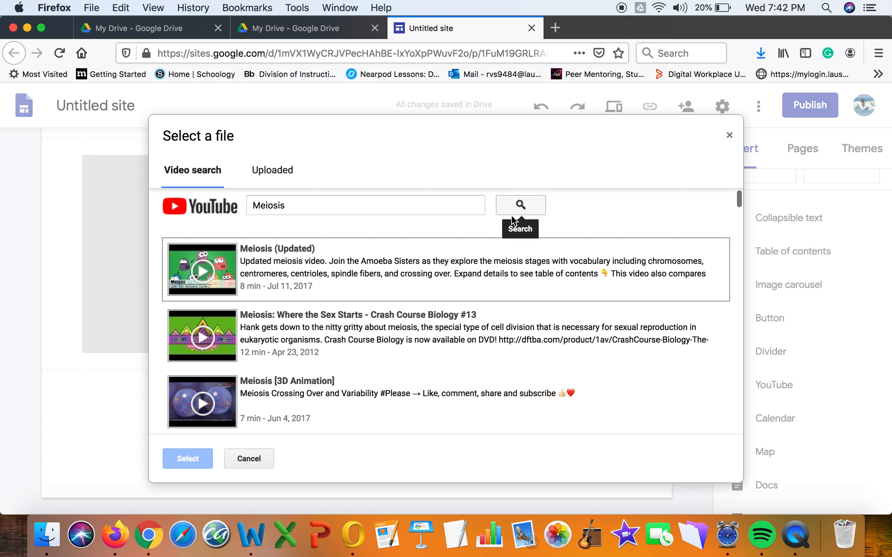
click(391, 274)
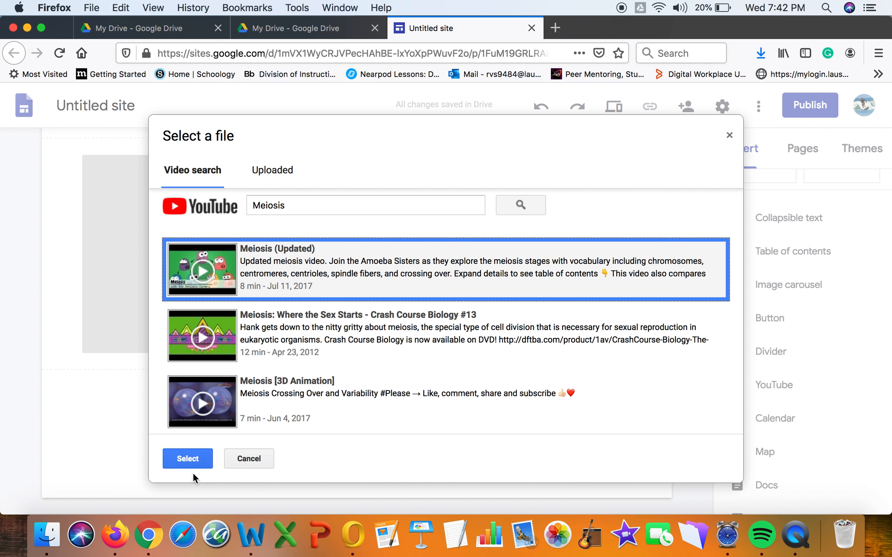
click(194, 456)
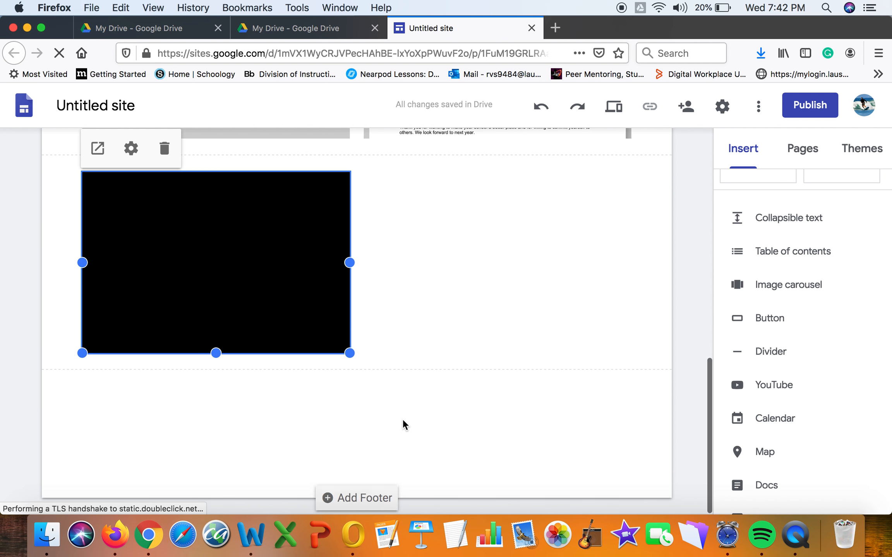
click(465, 339)
Add a text box beside the video reading 'Watch video and respond to the following questions:'.
double_click(465, 339)
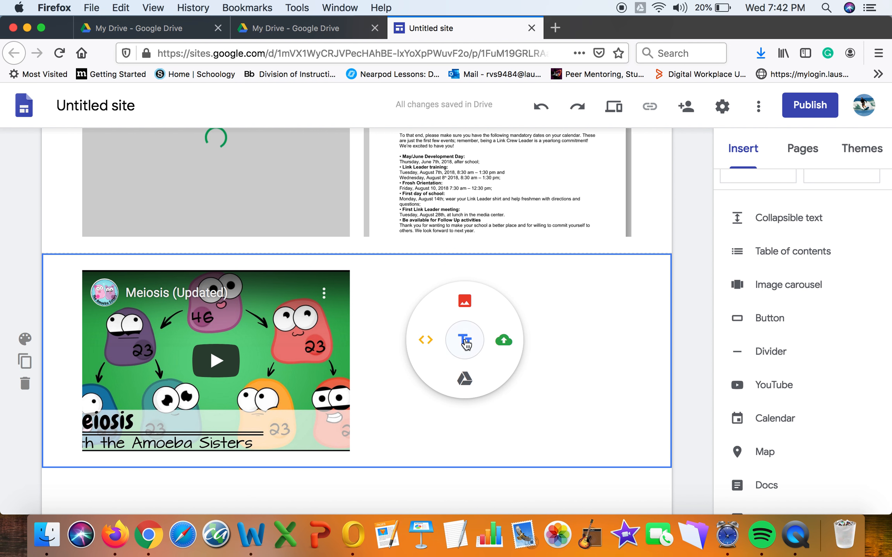
click(465, 340)
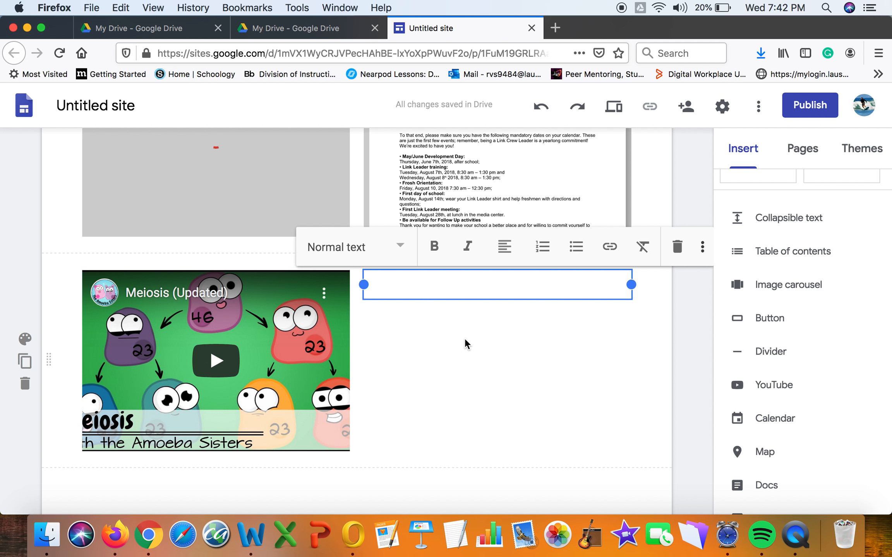
text(Watch video a dn)
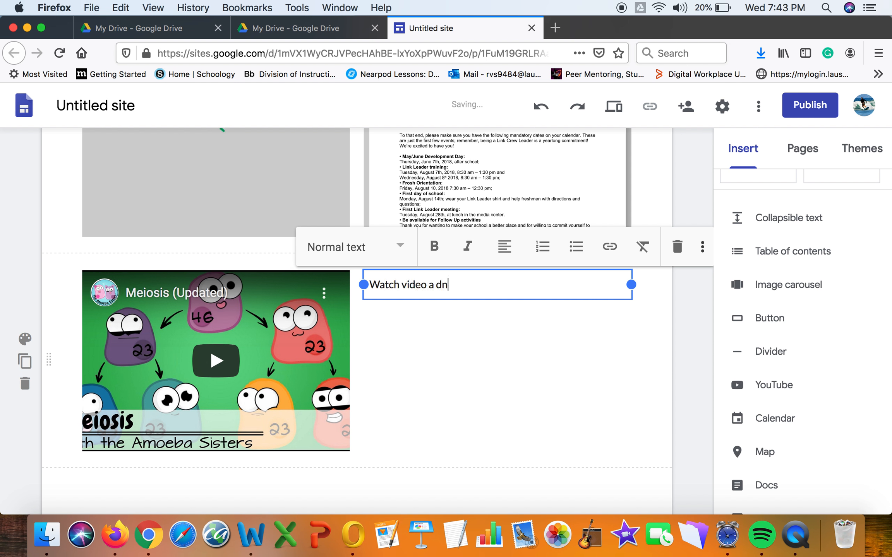
key(BackSpace)
key(BackSpace)
key(BackSpace)
text(nd respond to the fol)
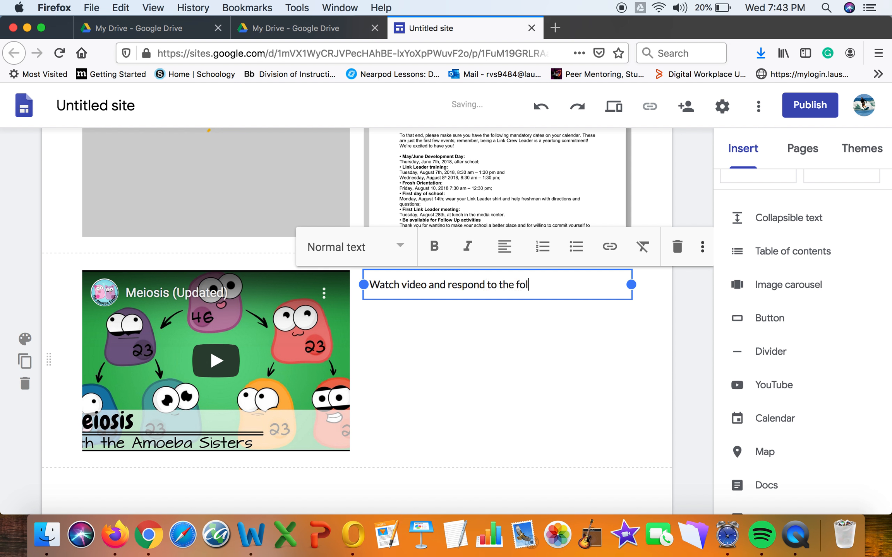
text(lowing questions:)
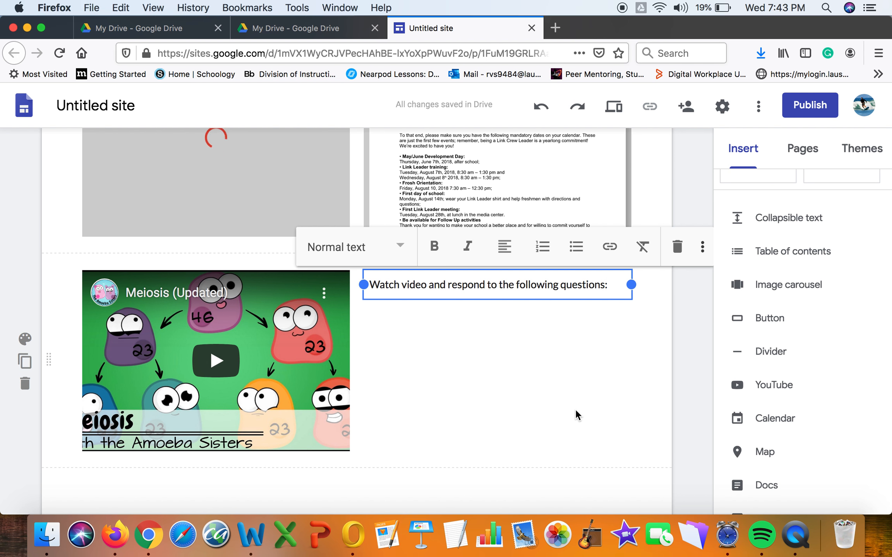
Scroll through the page to review the video and new text.
scroll(678, 372, up, 5)
scroll(678, 372, down, 3)
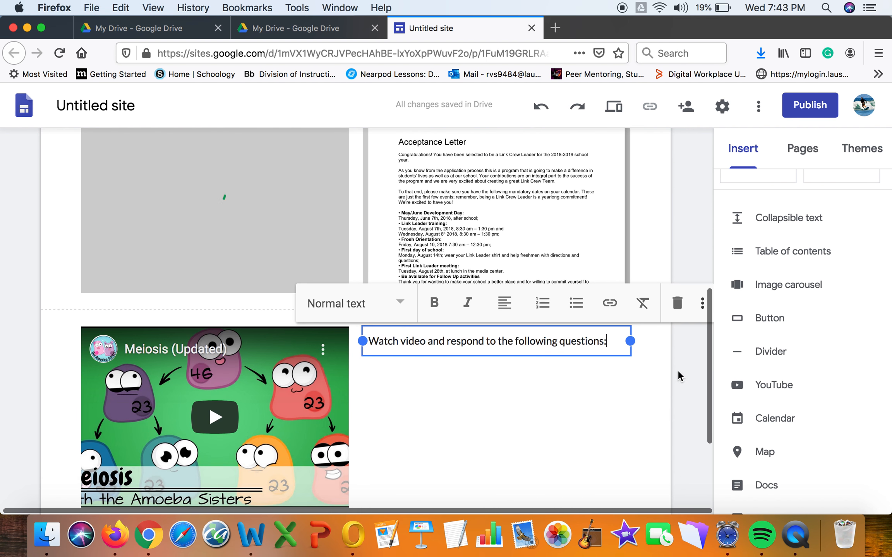
scroll(678, 371, up, 6)
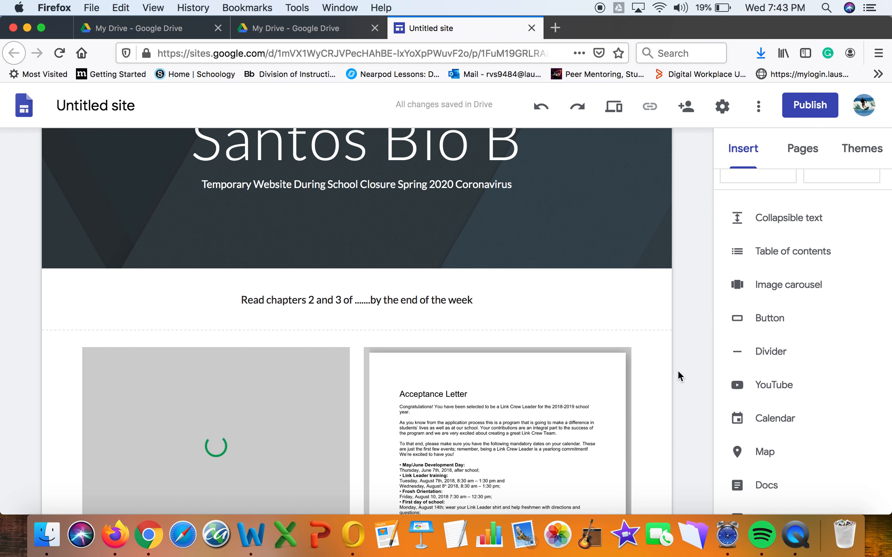
scroll(678, 369, down, 5)
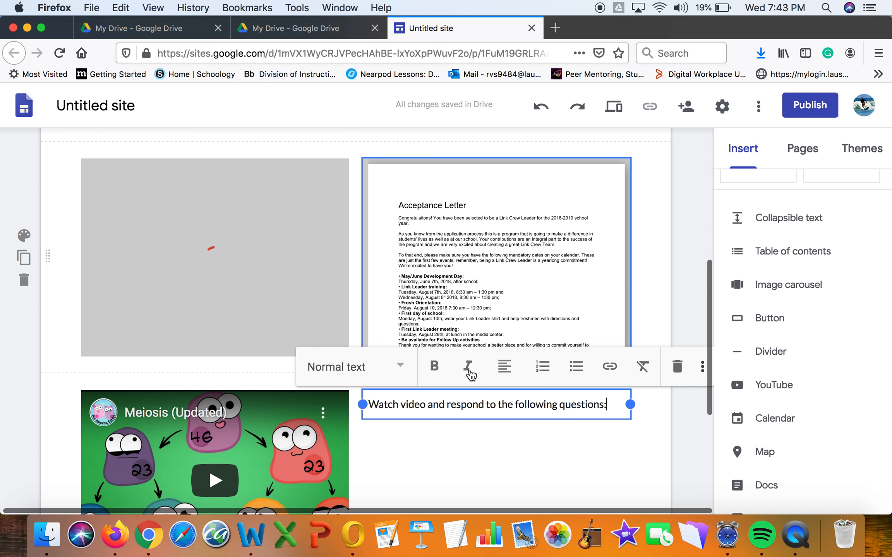
scroll(600, 410, down, 2)
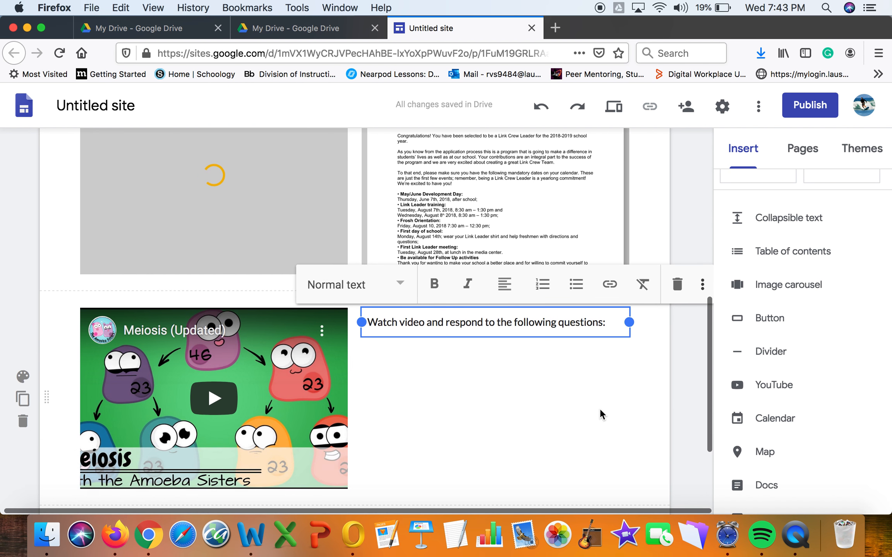
scroll(600, 408, up, 10)
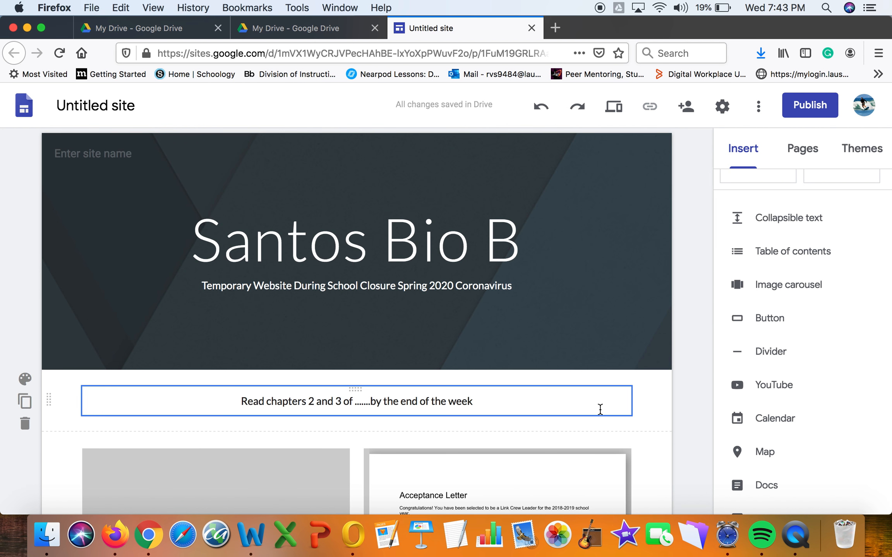
scroll(600, 409, down, 3)
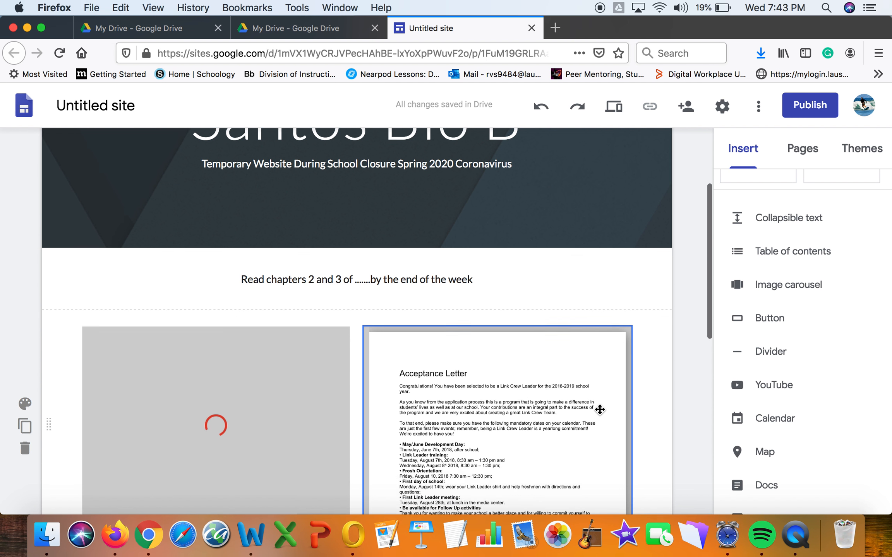
scroll(600, 409, down, 2)
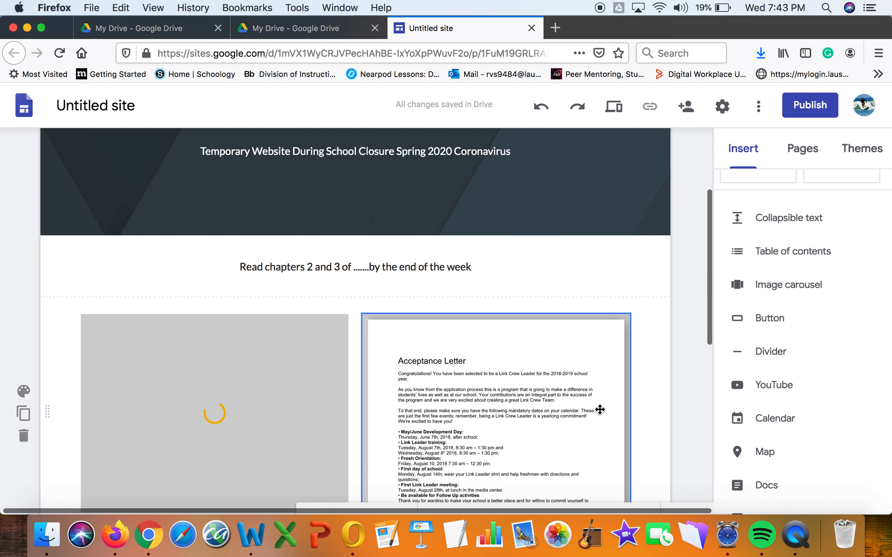
click(615, 112)
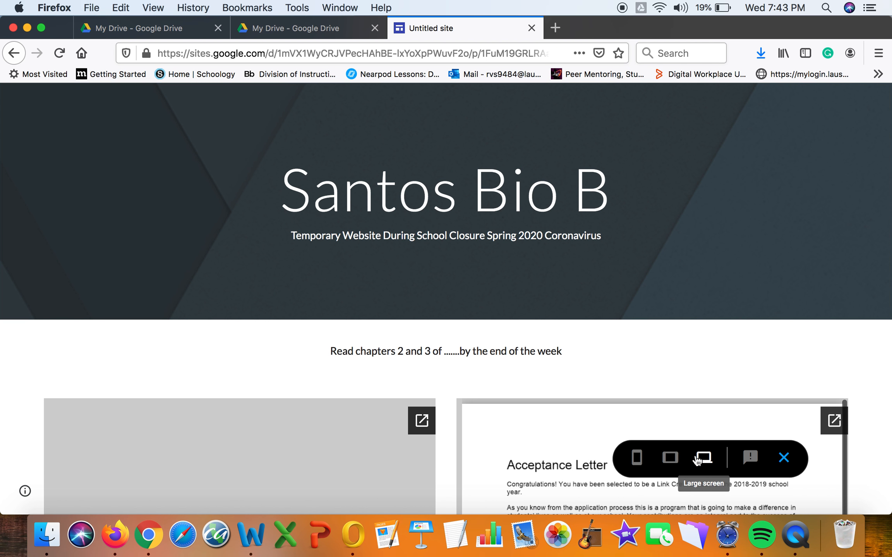
click(670, 457)
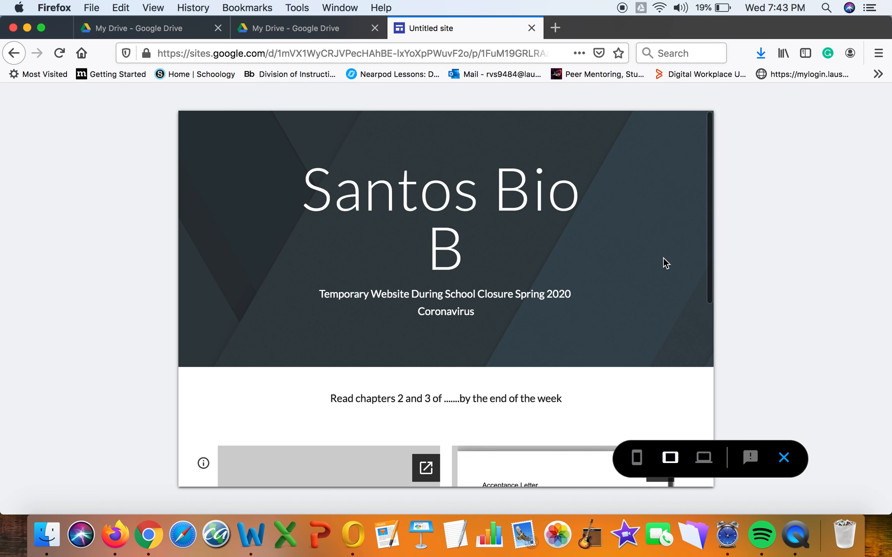
scroll(663, 257, down, 5)
scroll(663, 257, up, 5)
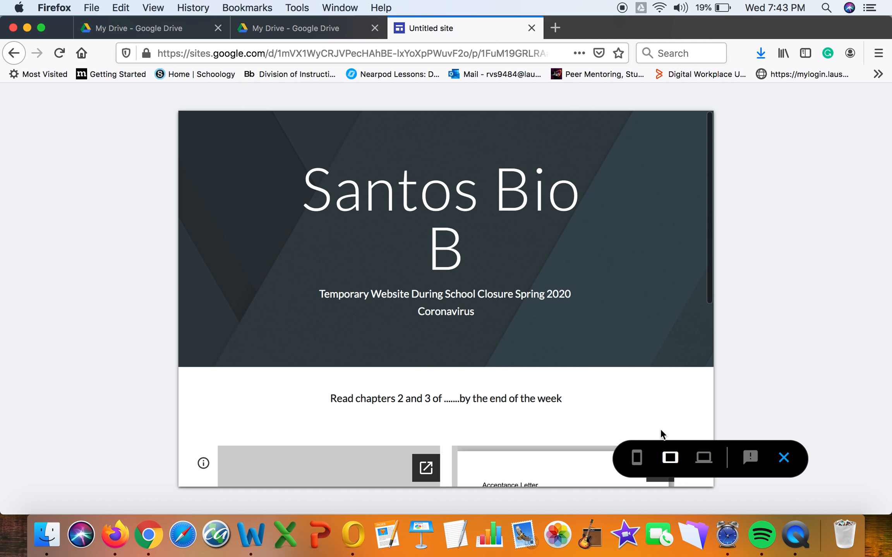
click(636, 457)
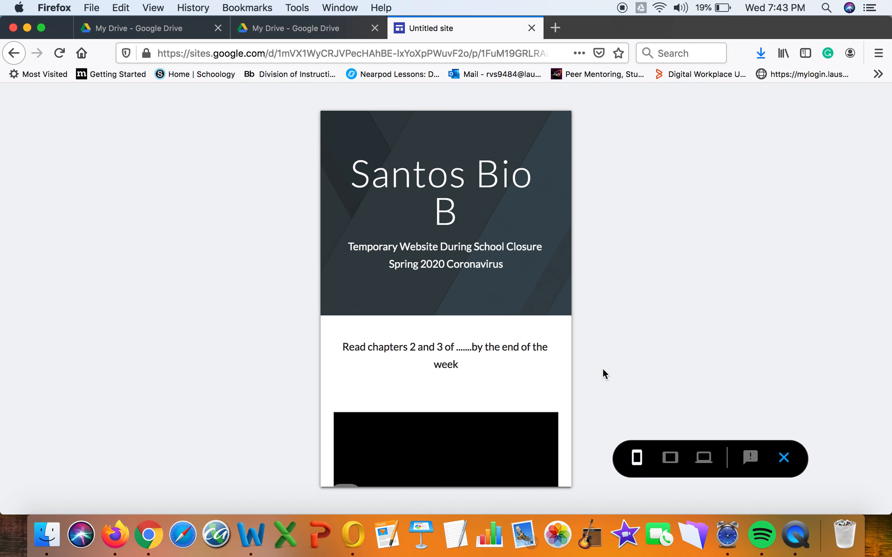
click(783, 457)
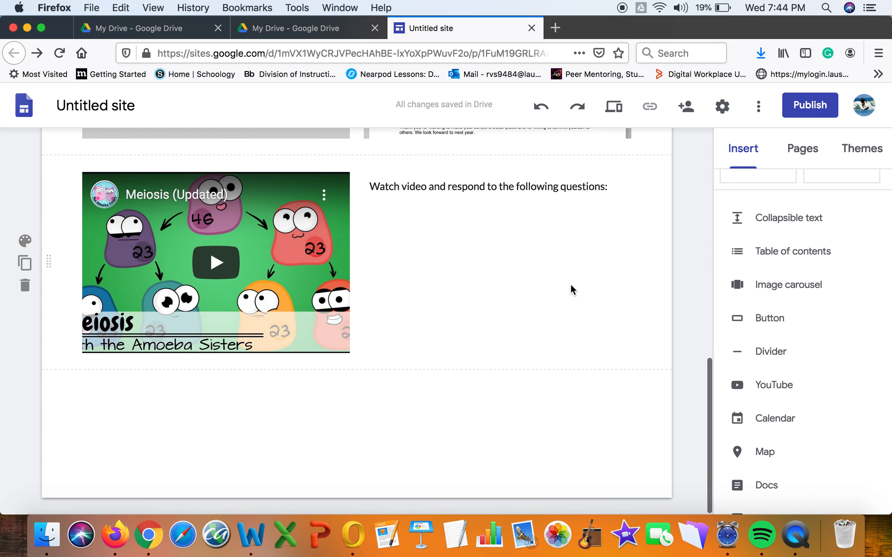
scroll(570, 285, up, 3)
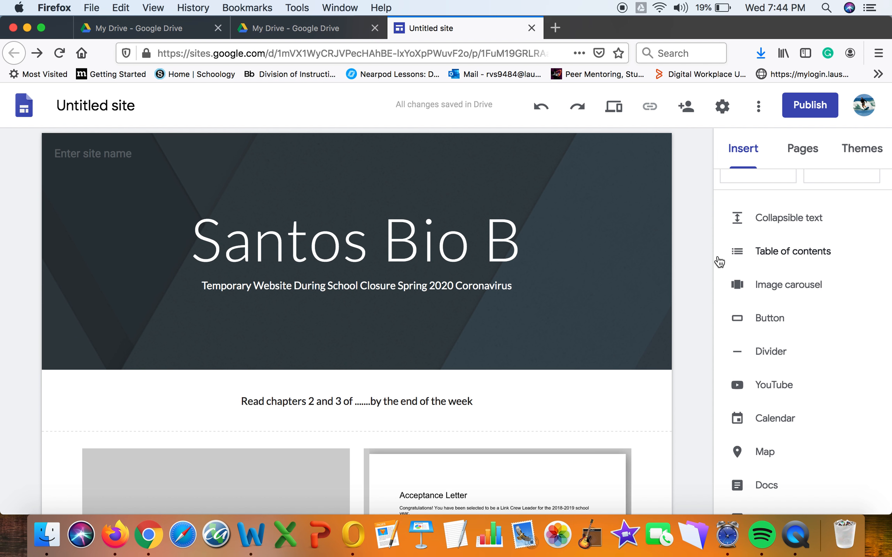
Publish the site at web address 'santos2020' and review the confirmation.
click(807, 112)
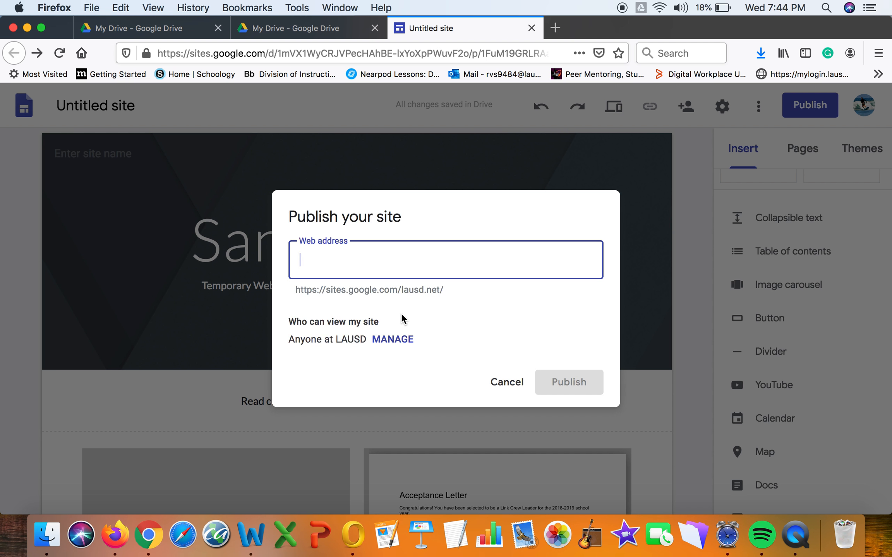
text(santos)
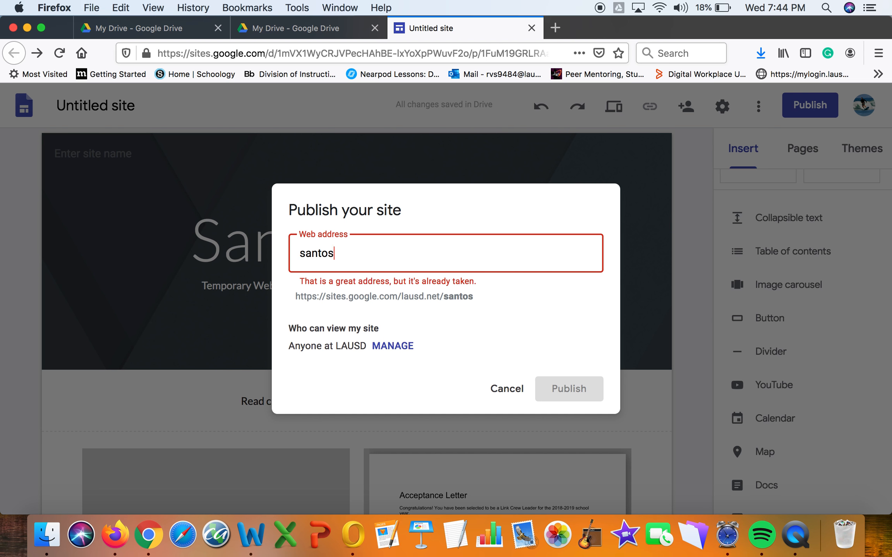
text(2020)
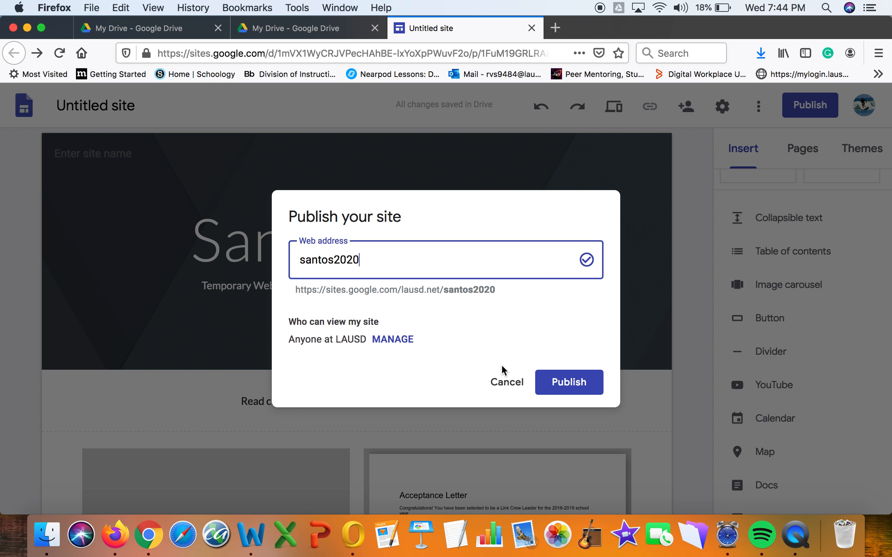
click(556, 379)
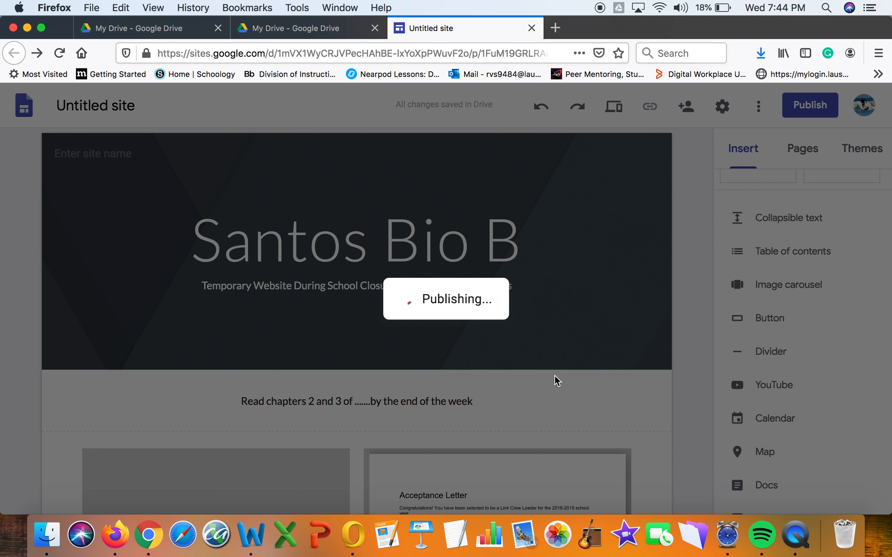
scroll(555, 375, down, 10)
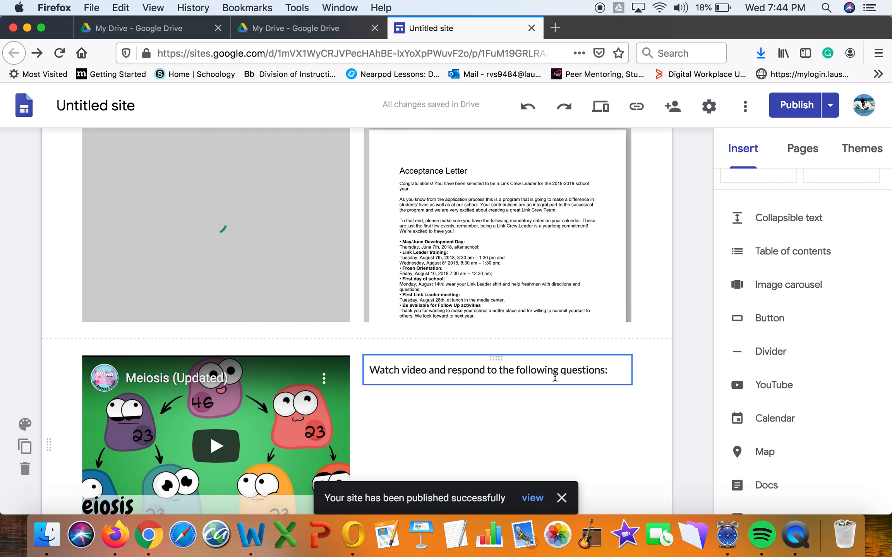
scroll(554, 375, up, 4)
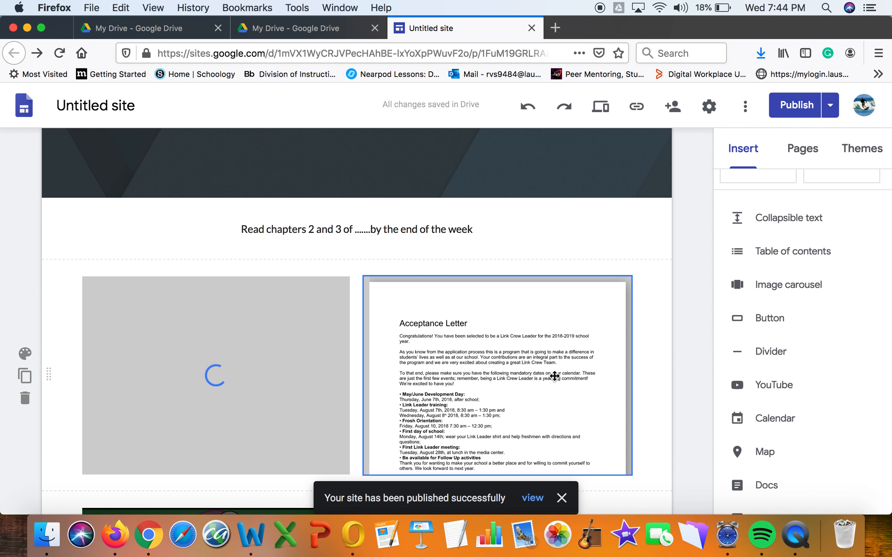
scroll(554, 374, down, 3)
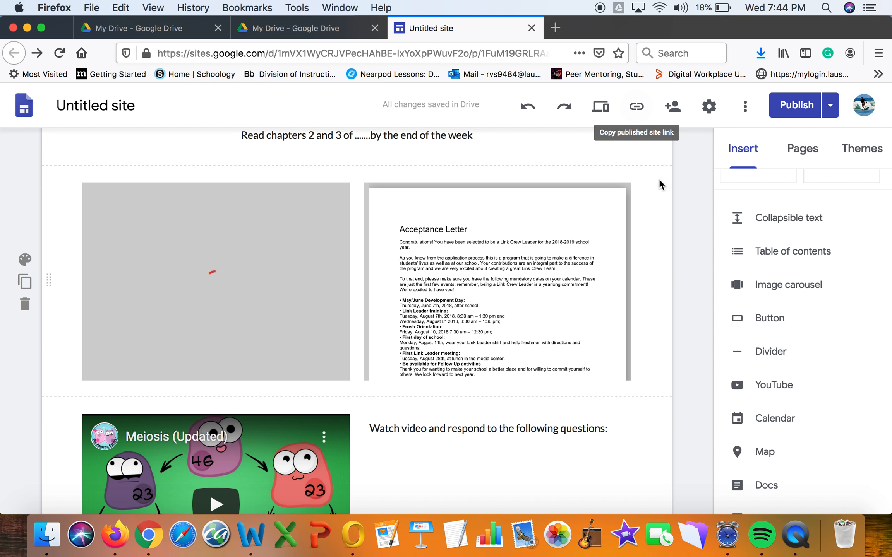
Set the published site's visibility to 'Anyone can find and view' and save.
click(678, 114)
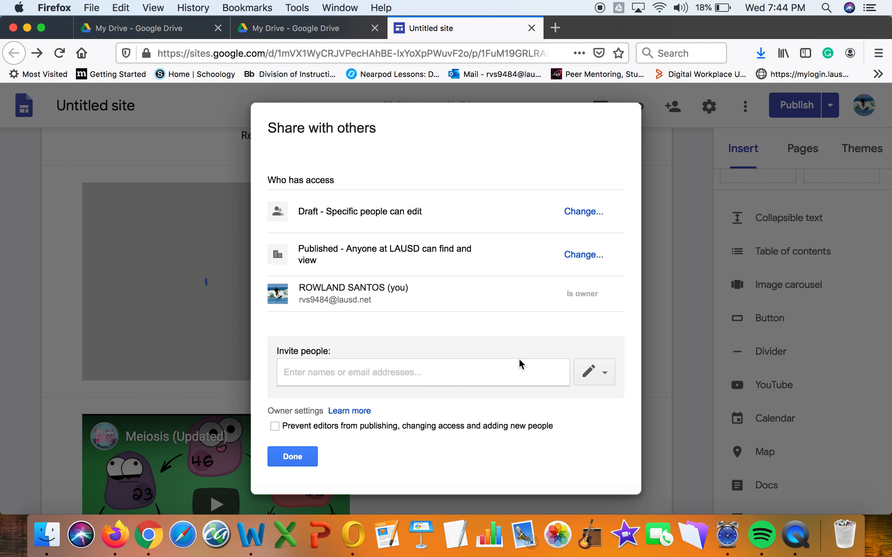
click(581, 255)
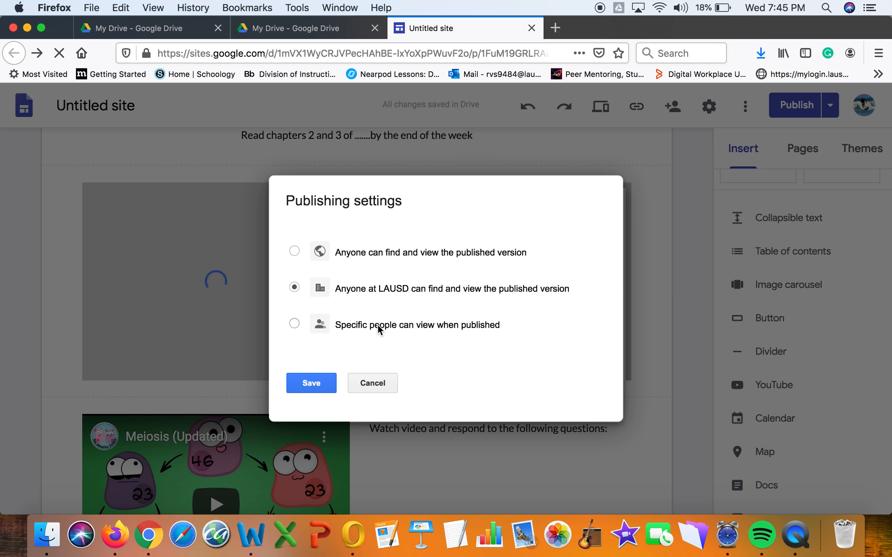
click(296, 253)
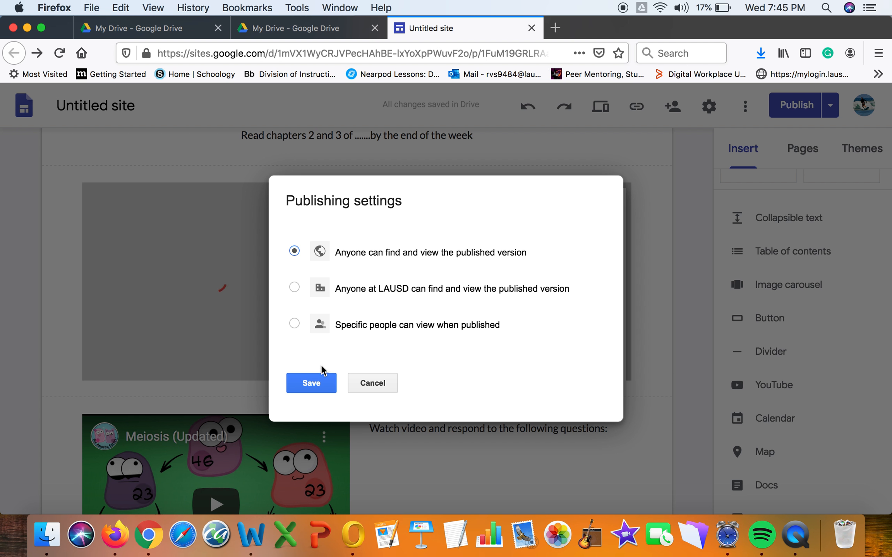
click(320, 383)
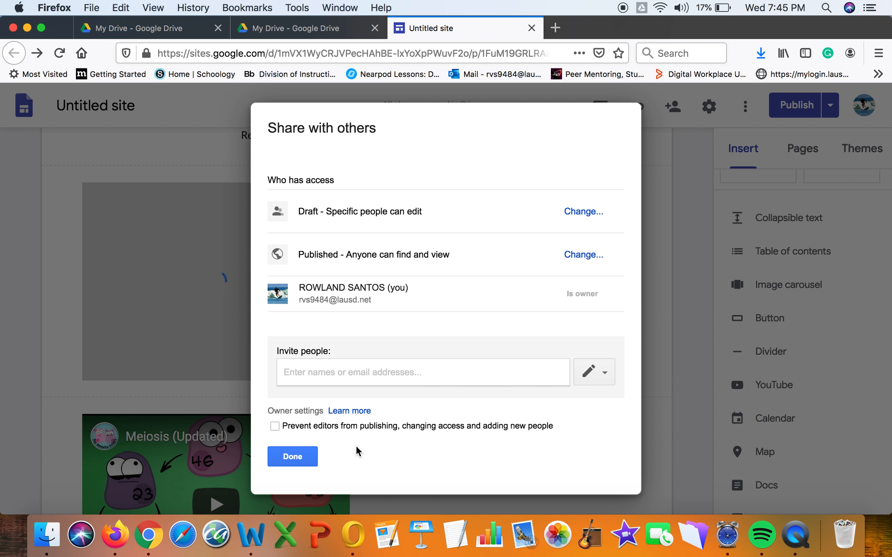
click(310, 457)
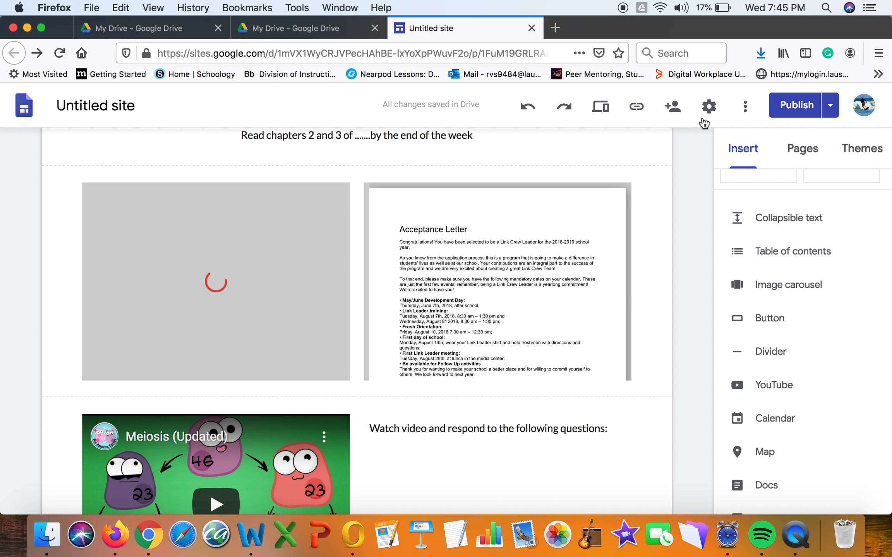
Copy the published link sites.google.com/lausd.net/santos2020/home and open a new browser tab.
click(638, 110)
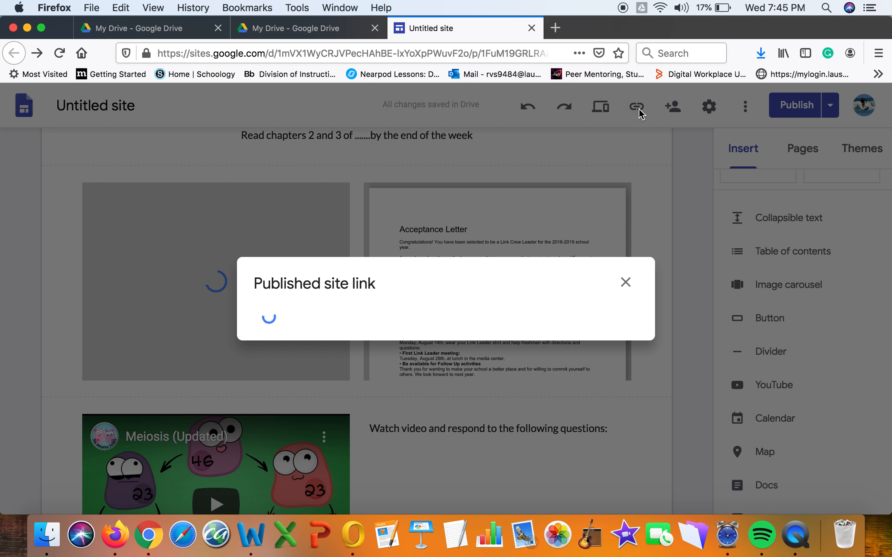
click(613, 306)
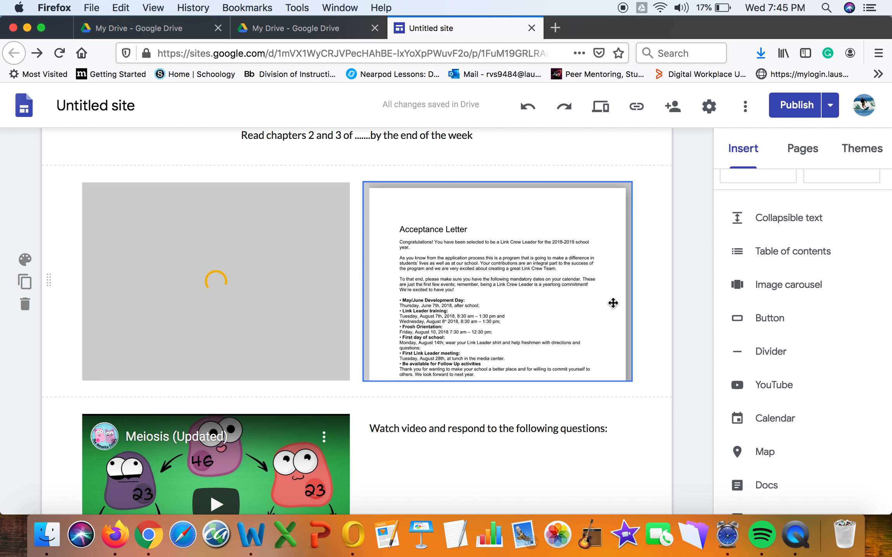
click(556, 28)
click(483, 28)
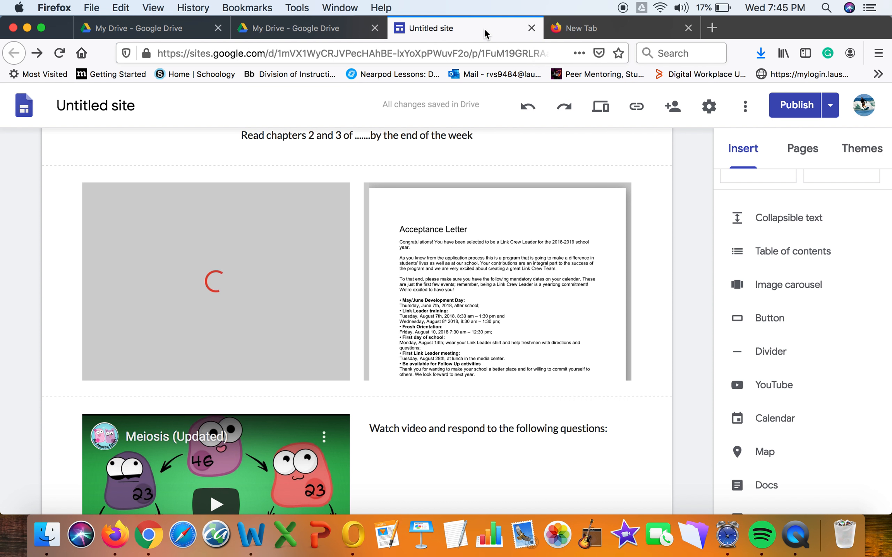
Open Outlook in the new tab and start a new email to the suggested recipient.
click(573, 33)
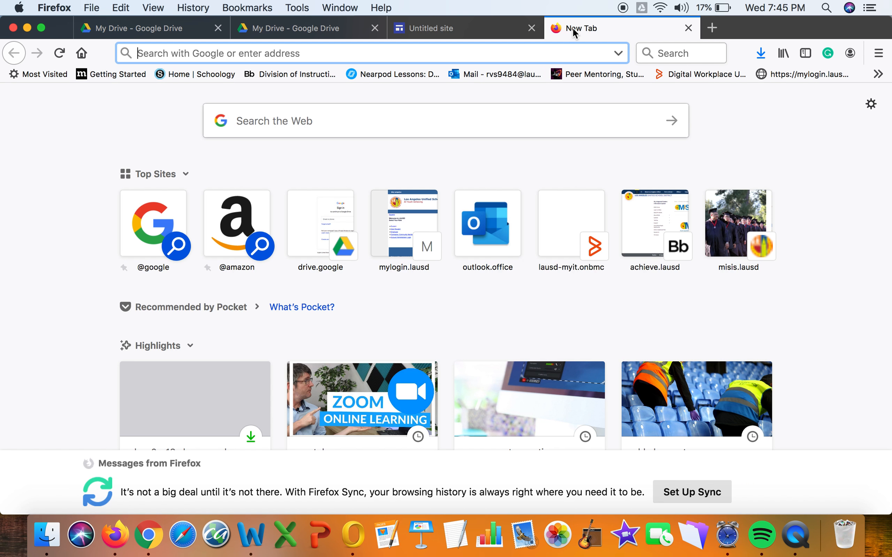
click(510, 74)
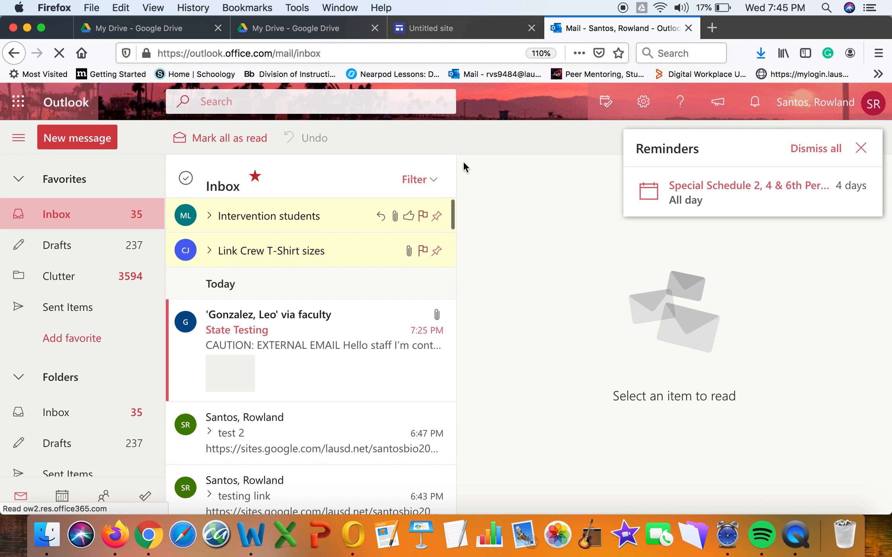
click(83, 139)
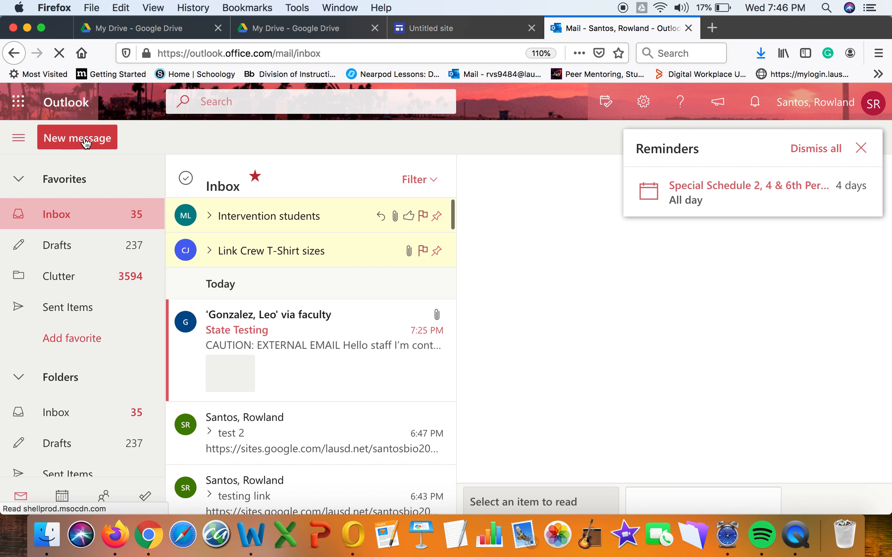
click(861, 148)
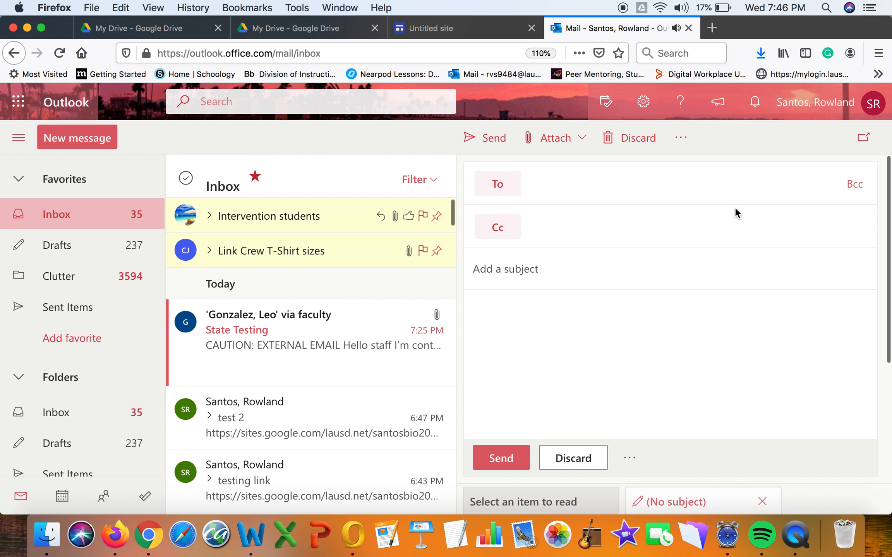
click(652, 189)
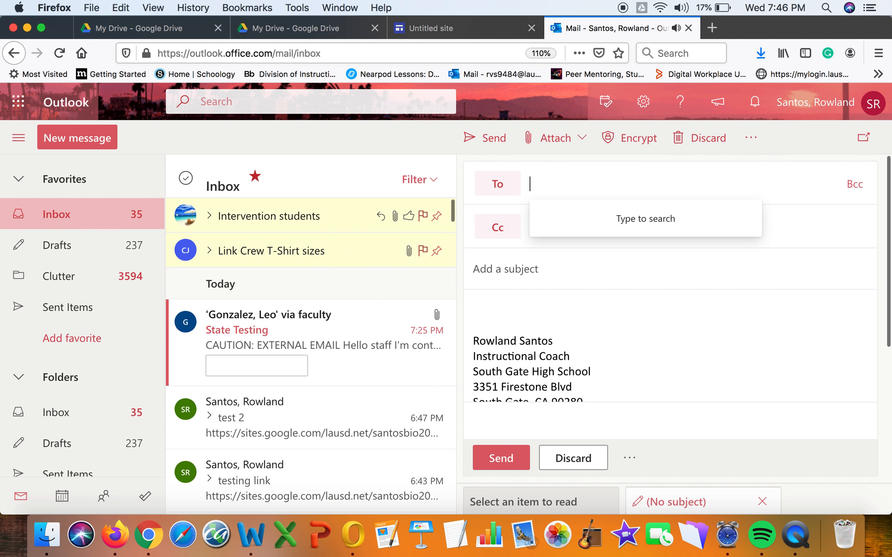
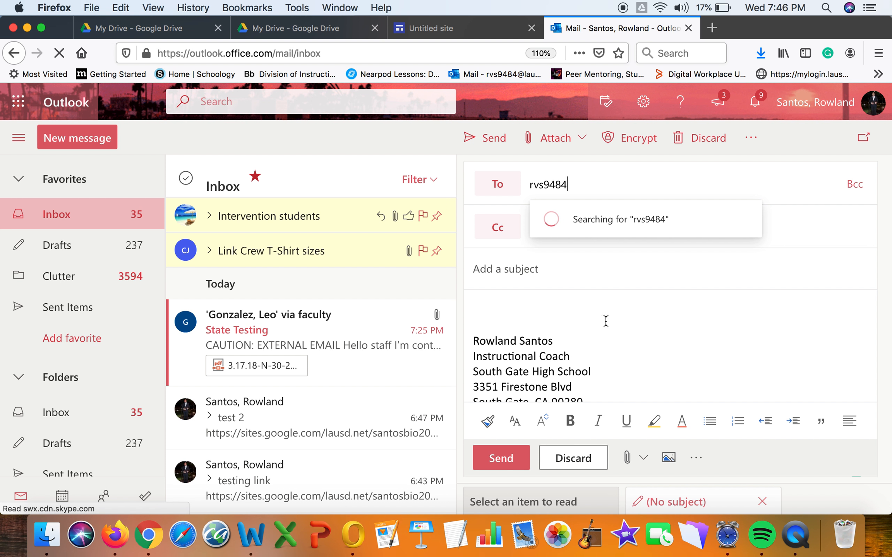
click(644, 225)
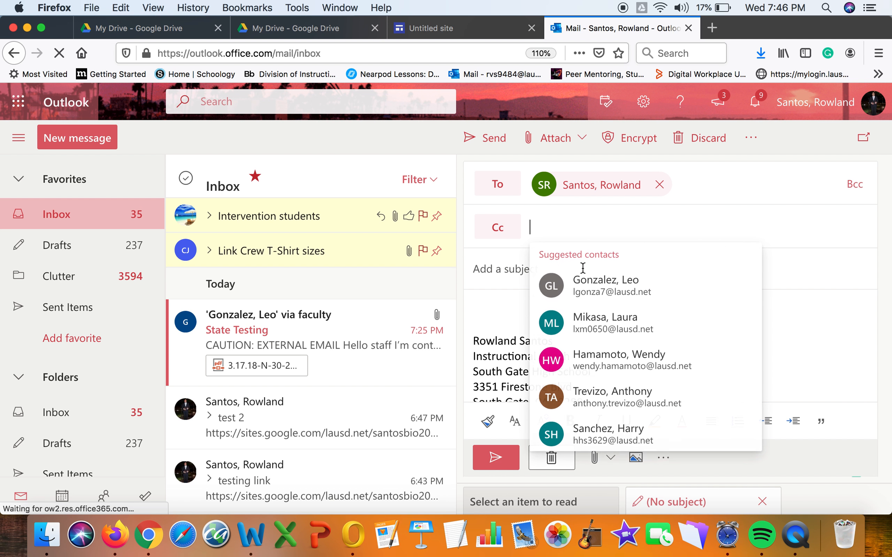
Send it with subject 'Testing' and the pasted site link, then open it and follow the link.
click(494, 270)
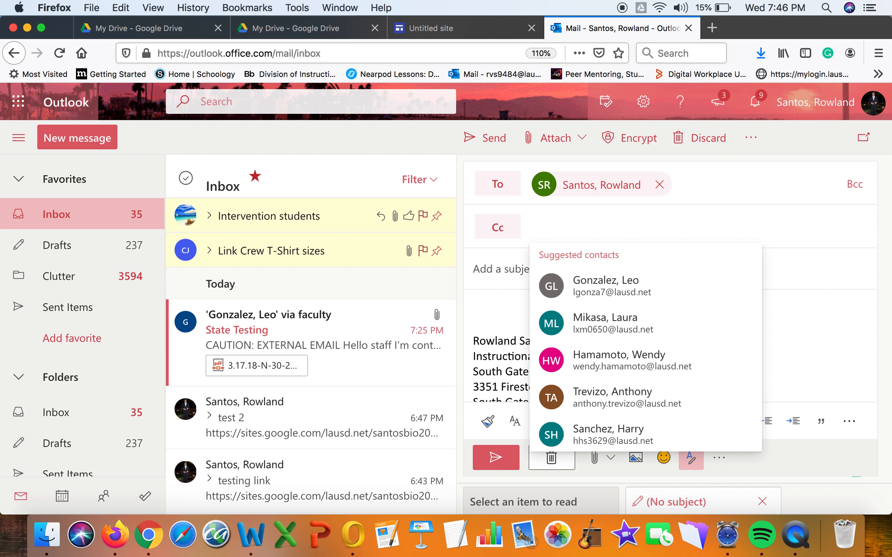
text(Testing)
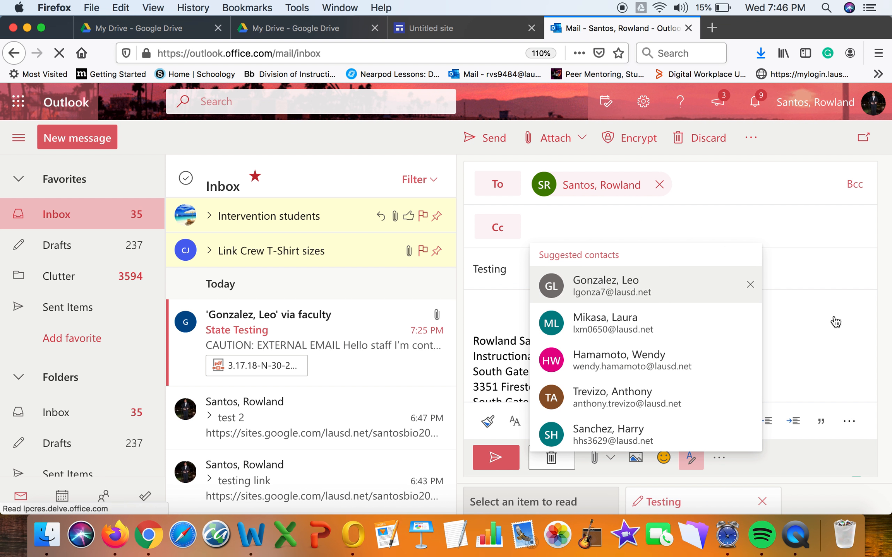
click(503, 311)
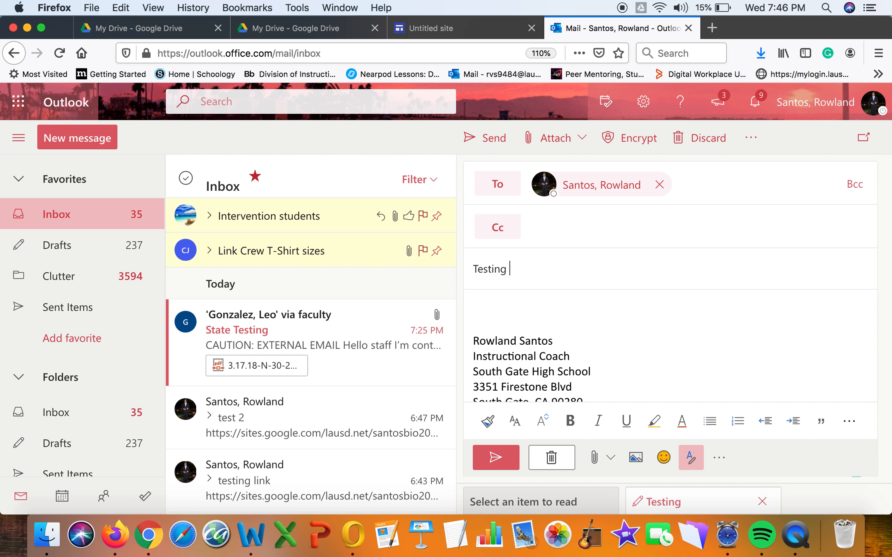
text(link)
key(super+v)
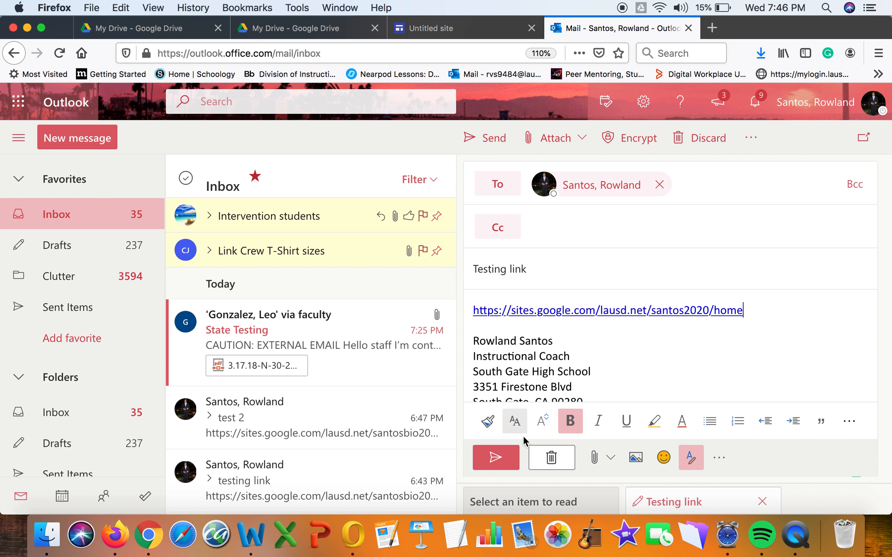
click(503, 461)
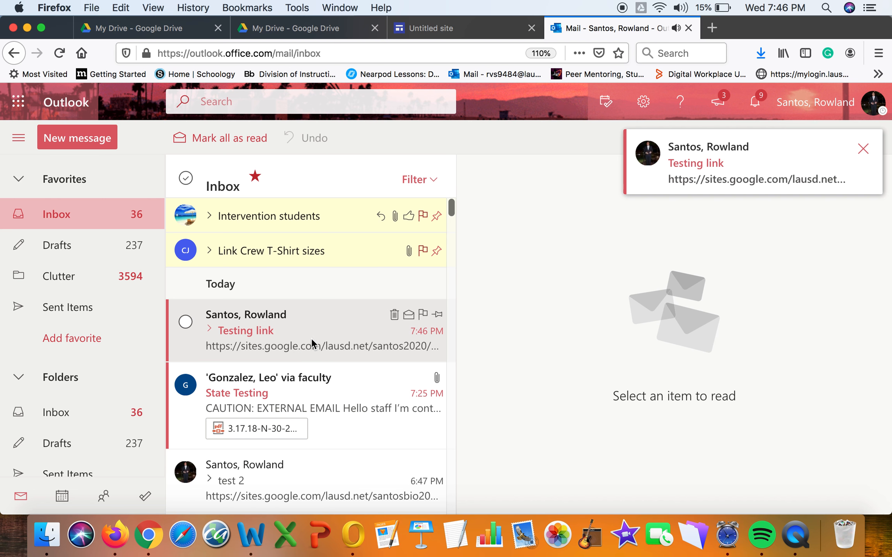
click(313, 339)
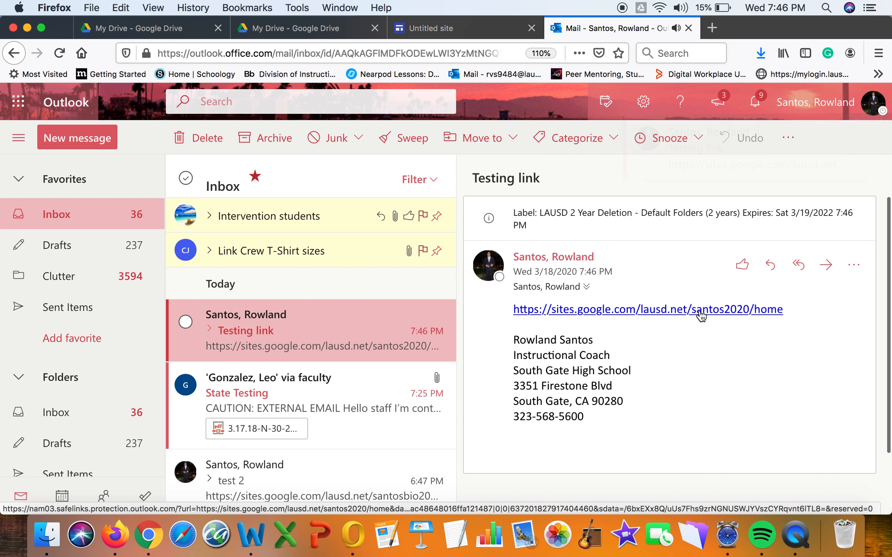
click(700, 312)
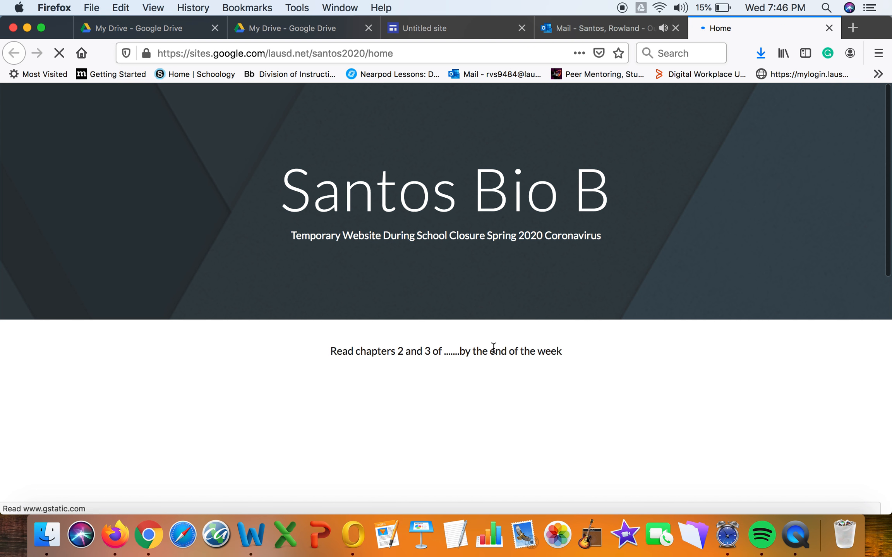
Scroll through the live Santos Bio B page to review its content.
scroll(494, 347, down, 10)
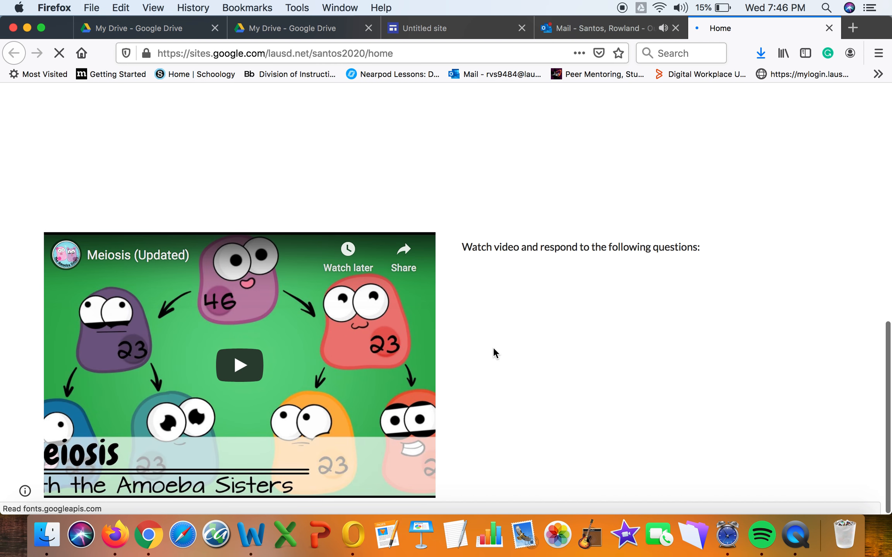
scroll(494, 349, up, 10)
scroll(494, 349, down, 5)
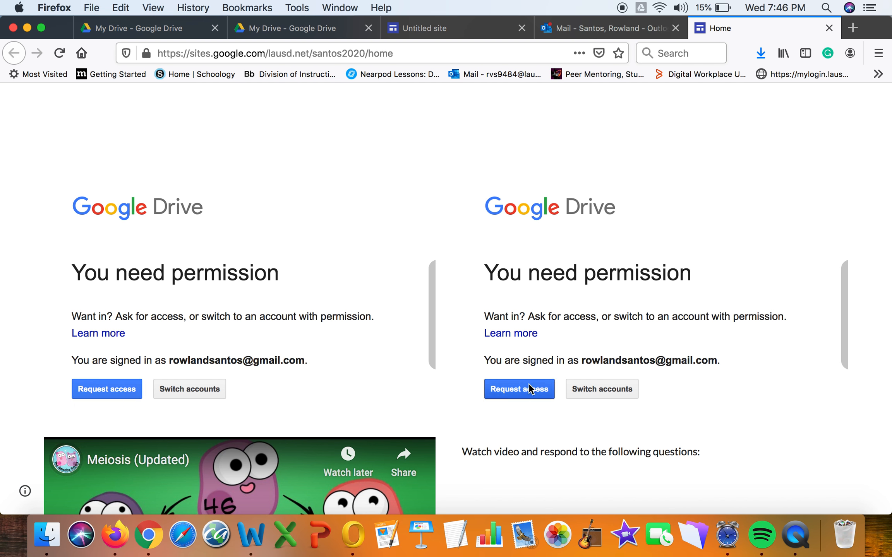
scroll(529, 388, down, 5)
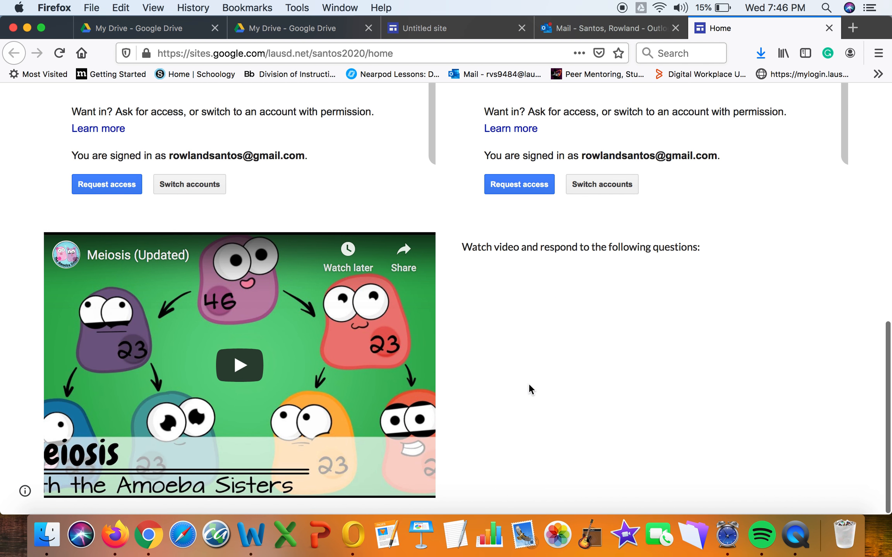
scroll(530, 389, up, 10)
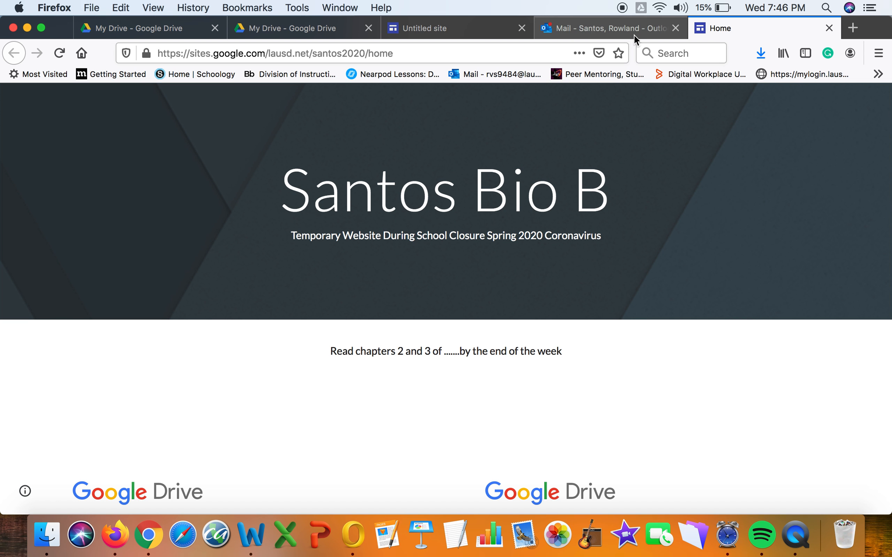
scroll(555, 395, down, 2)
scroll(548, 392, up, 2)
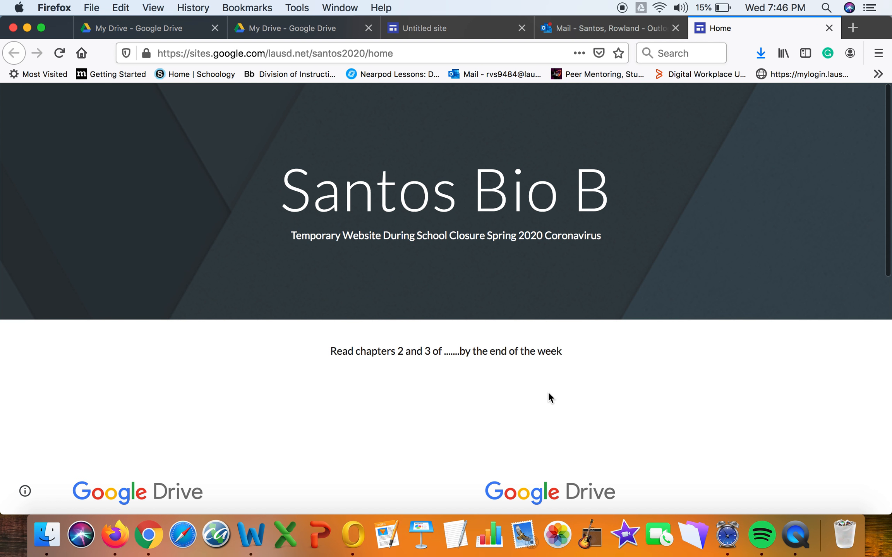
Switch between the mail and site tabs, then start a web search in a new tab.
click(609, 29)
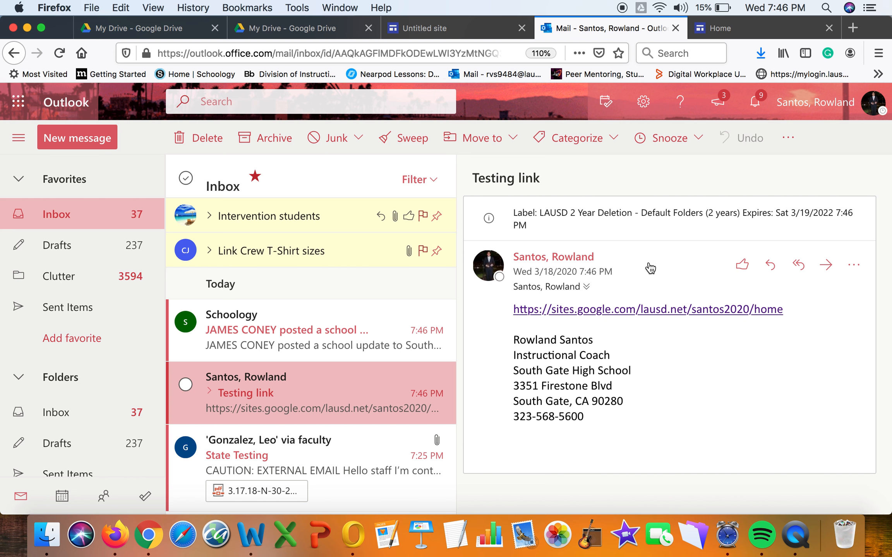
click(740, 23)
click(633, 29)
click(726, 31)
click(852, 27)
click(529, 129)
Search the web for 'tinyurl' and open the TinyURL.com result.
text(tiny)
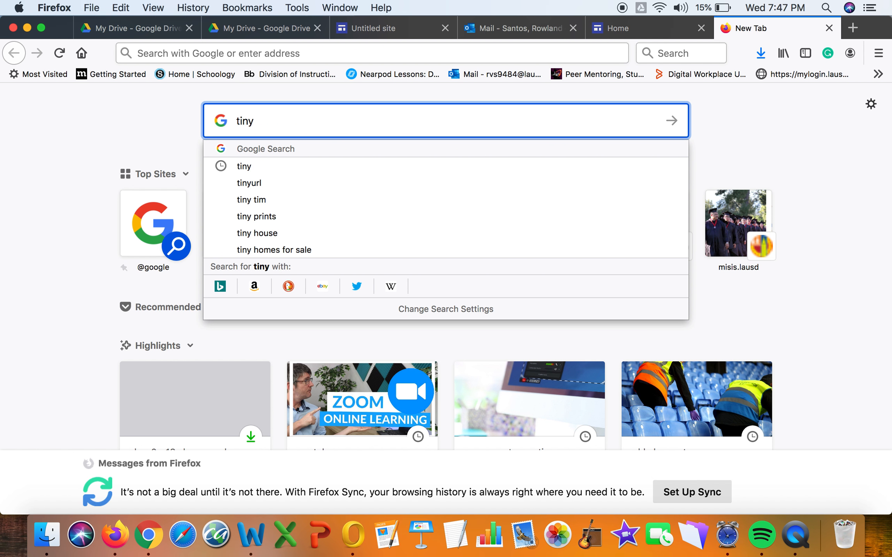
text(url)
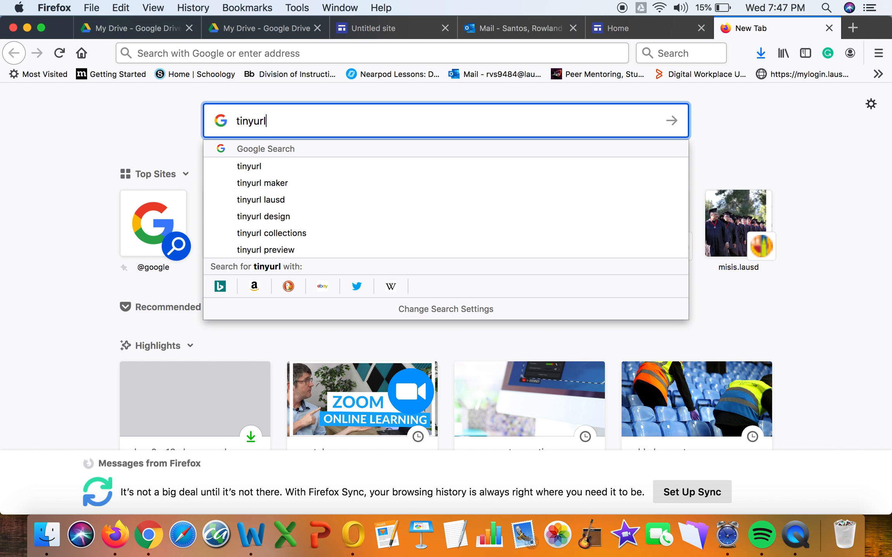
key(Return)
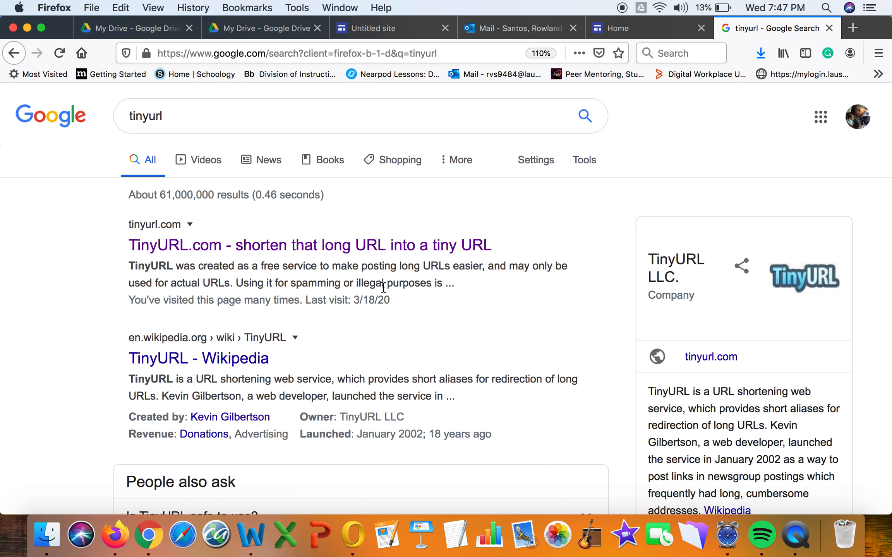
click(400, 247)
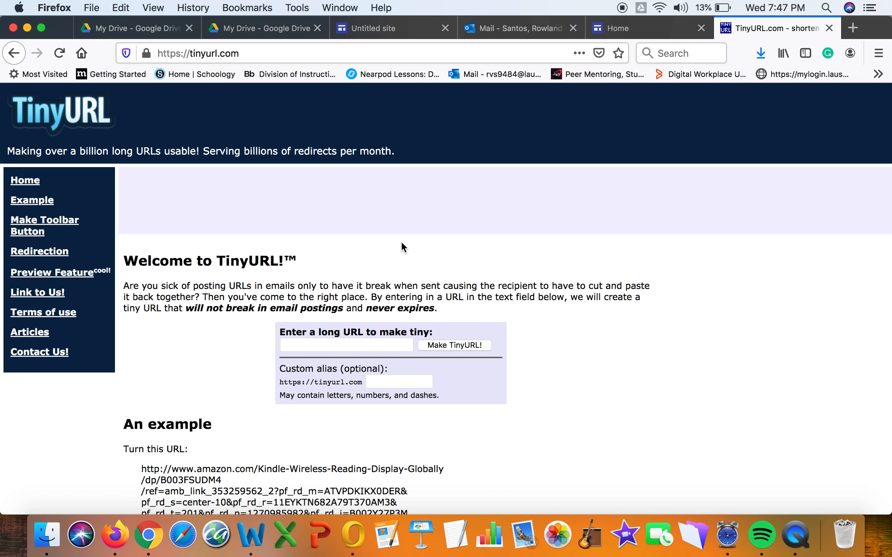
Shorten the pasted site URL with custom alias 'santosbio2020' and select the new short link.
click(377, 344)
key(super+v)
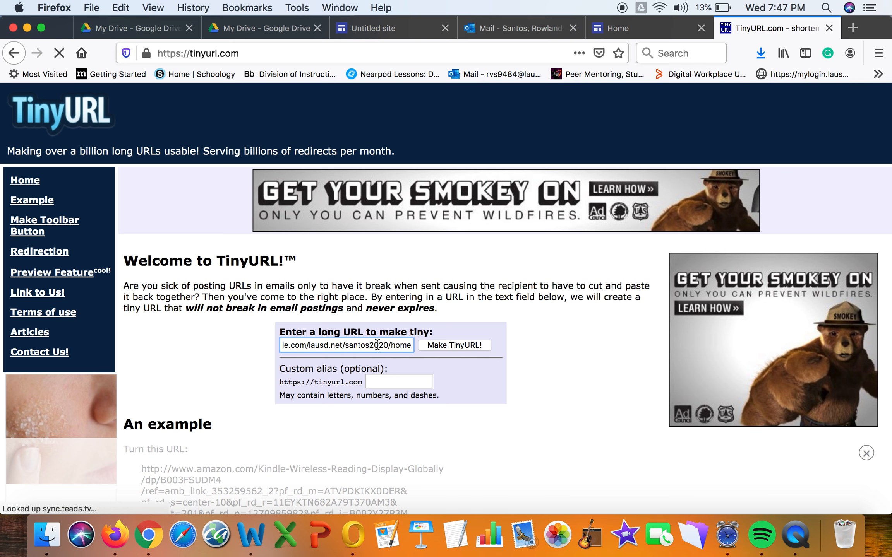
click(385, 384)
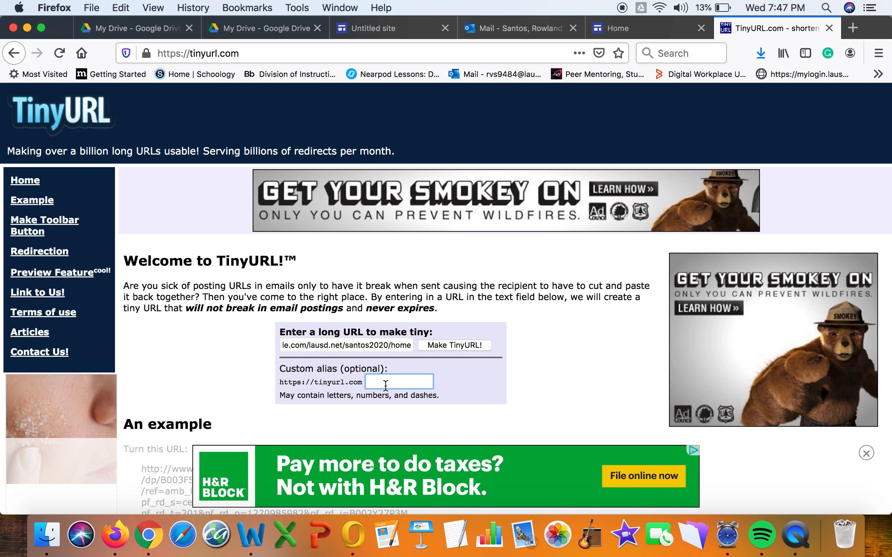
text(santos)
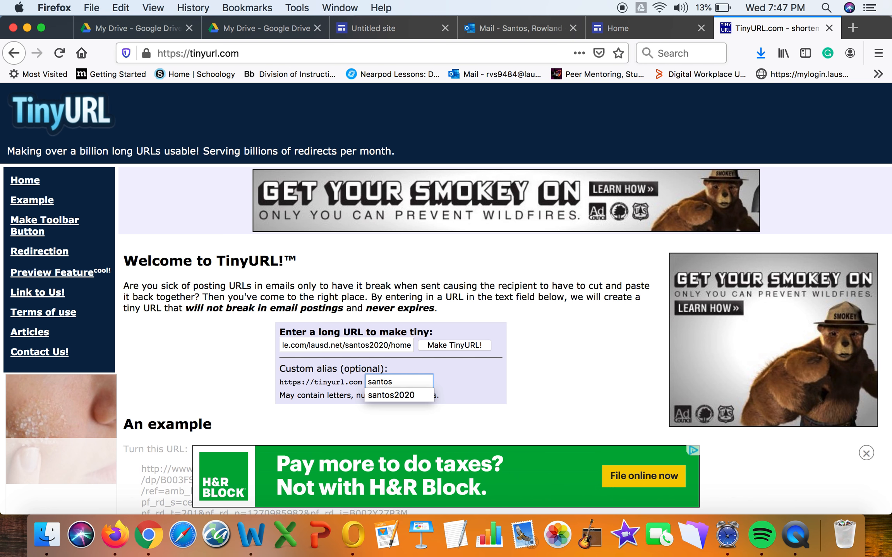
text(bio2020)
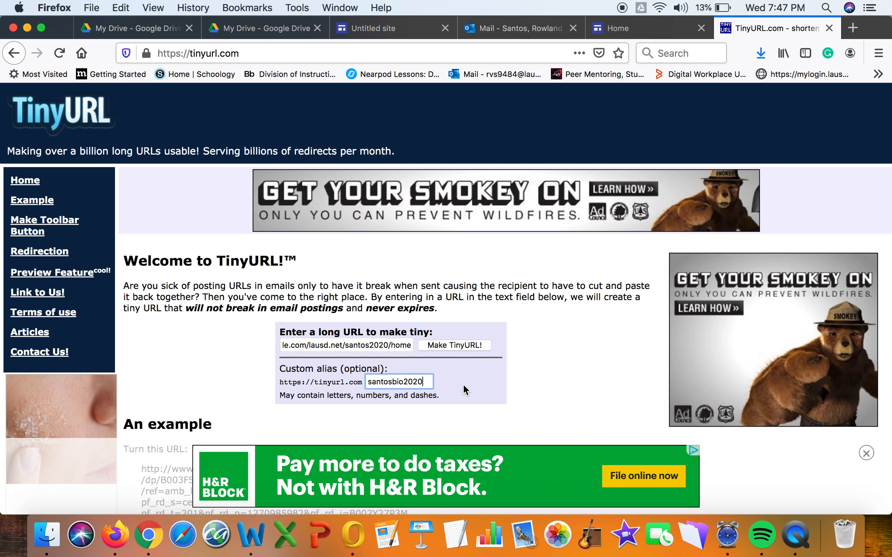
click(473, 347)
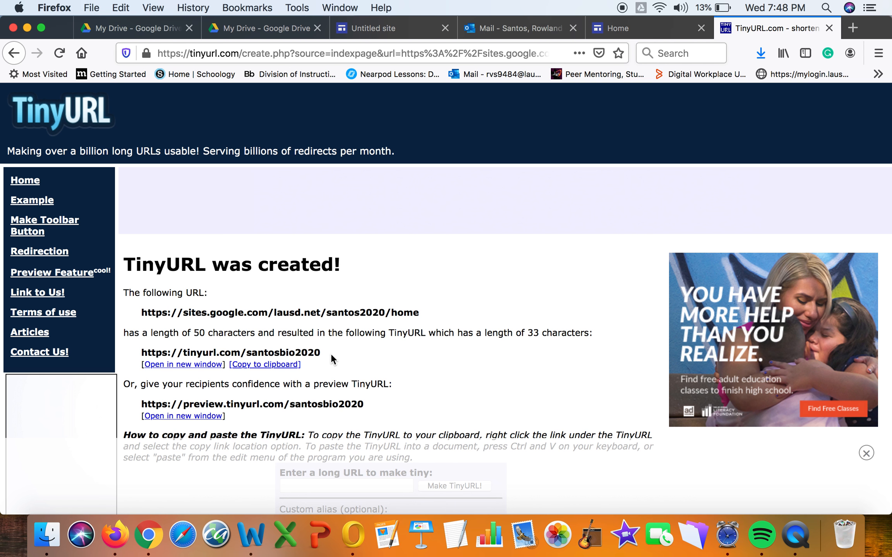
drag(328, 353, 142, 354)
key(super+c)
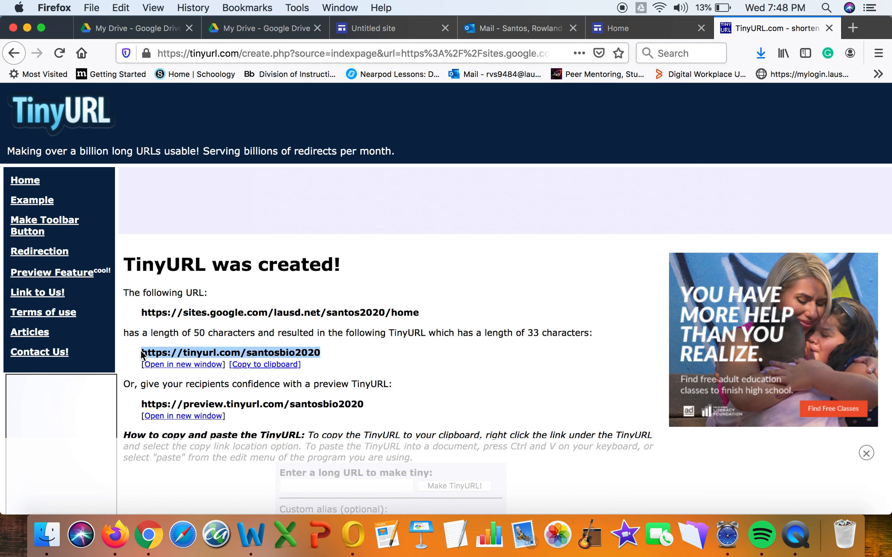
Visit tinyurl.com/santosbio2020 in a new tab and continue past the preview to the live Santos Bio B site.
click(852, 28)
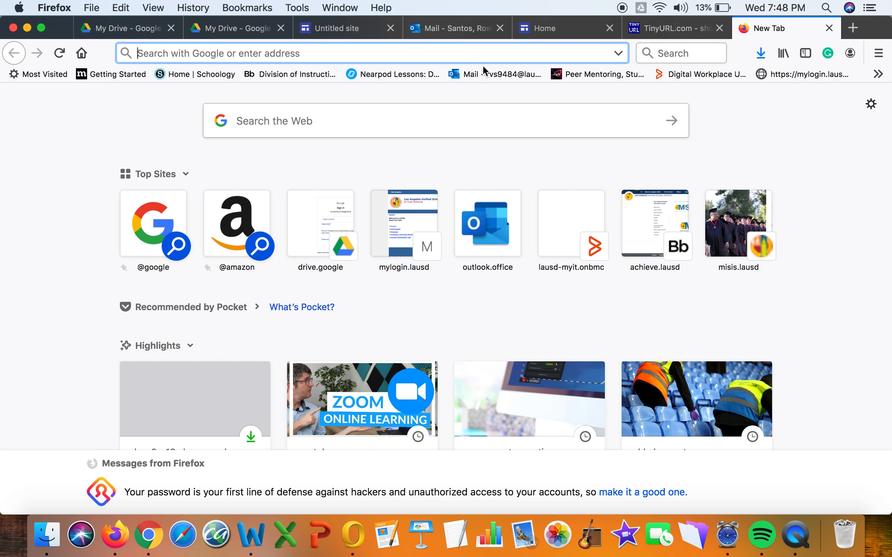
key(super+v)
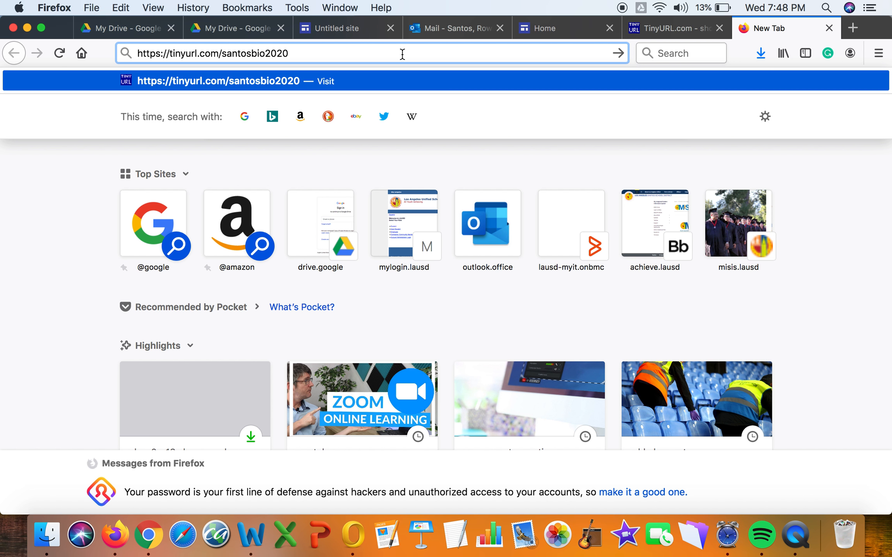
key(Return)
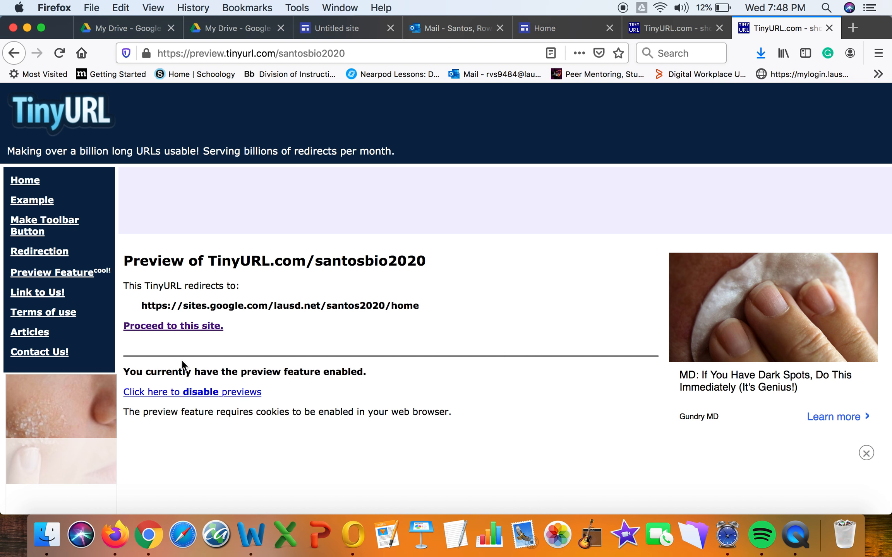
click(205, 328)
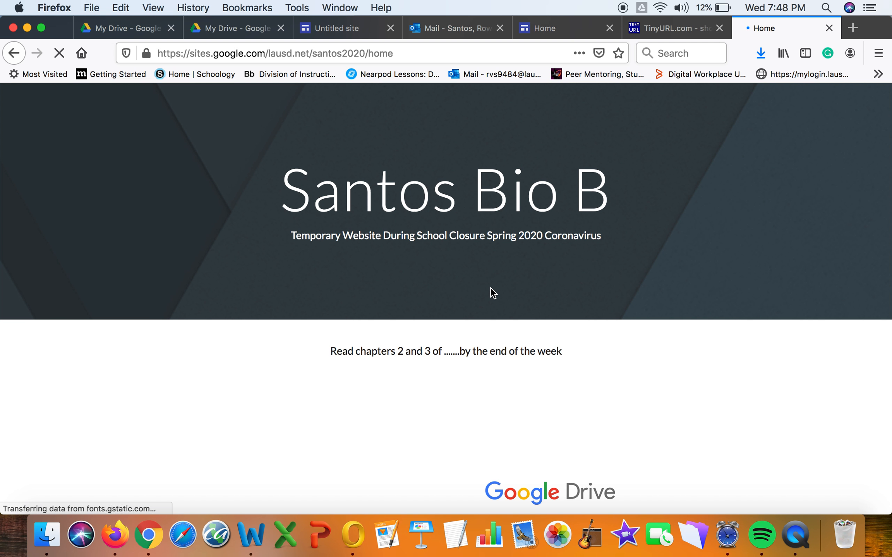
scroll(490, 287, down, 8)
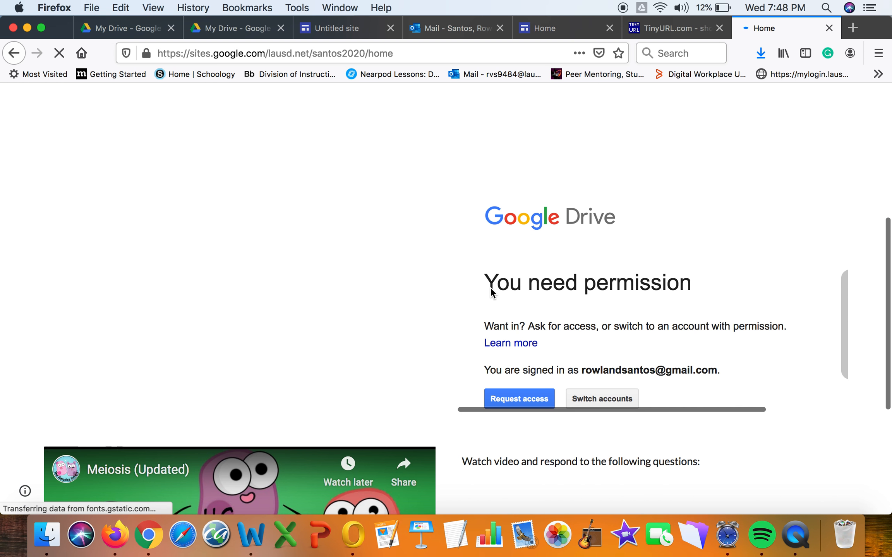
scroll(492, 293, up, 7)
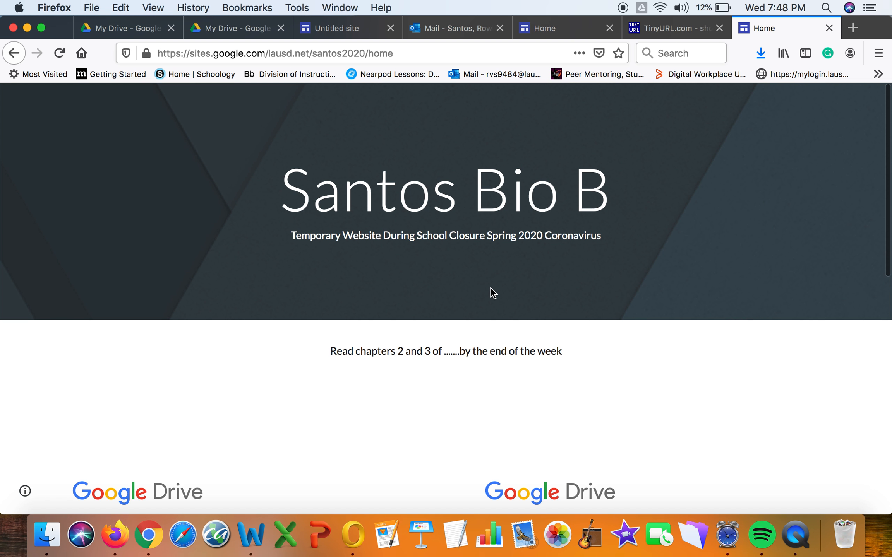